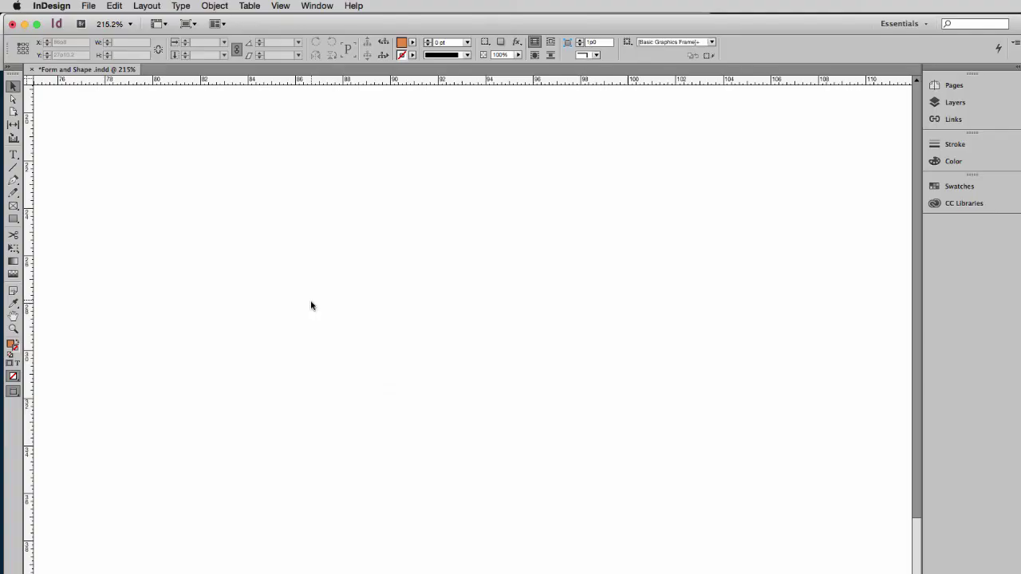
Switch to the Pen tool to draw paths point by point.
click(14, 181)
Place the first anchor and give the path a magenta (C=0 M=100 Y=0 K=0) stroke and no fill.
click(251, 143)
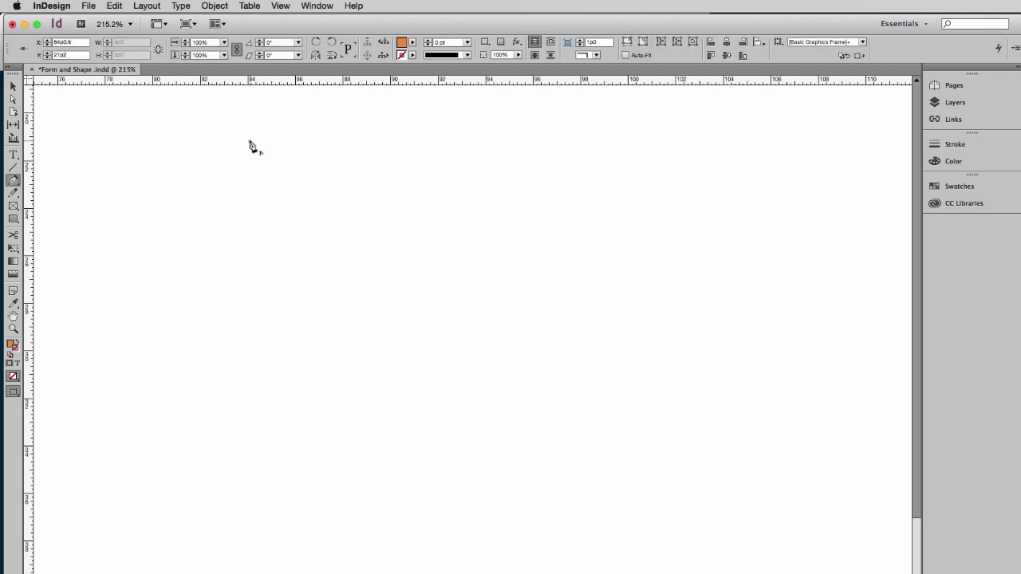
click(412, 55)
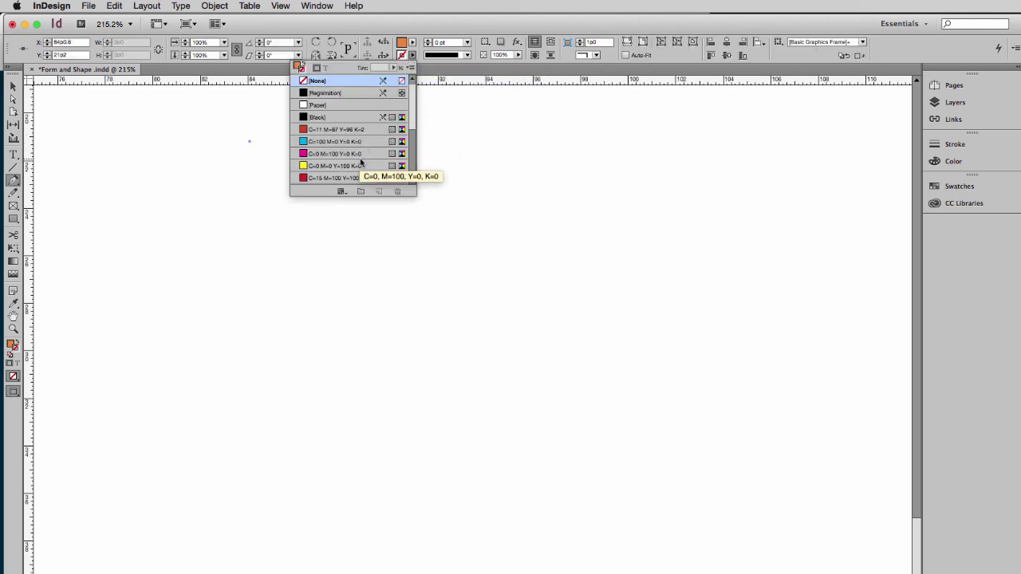
click(359, 156)
click(402, 45)
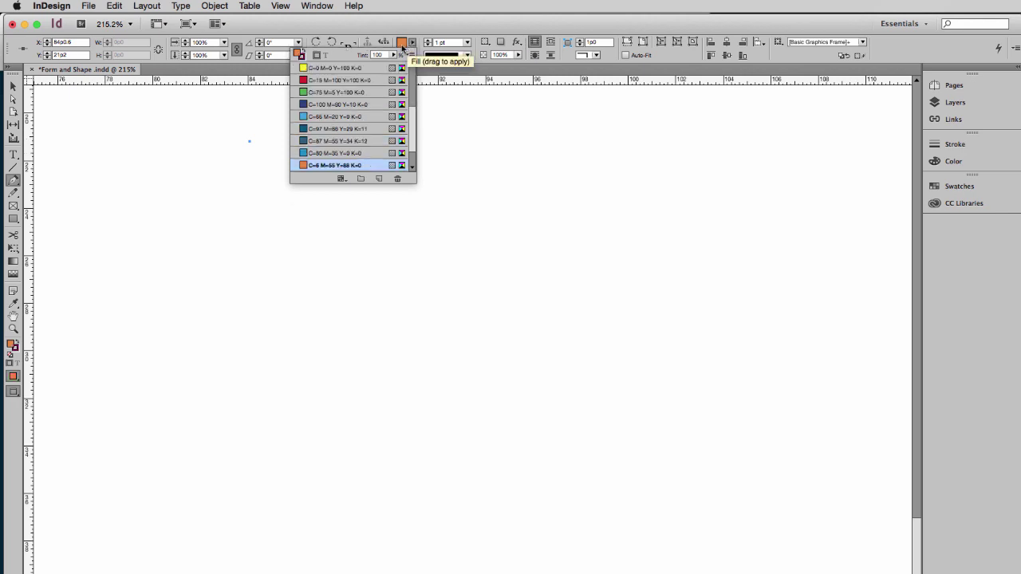
scroll(359, 119, up, 8)
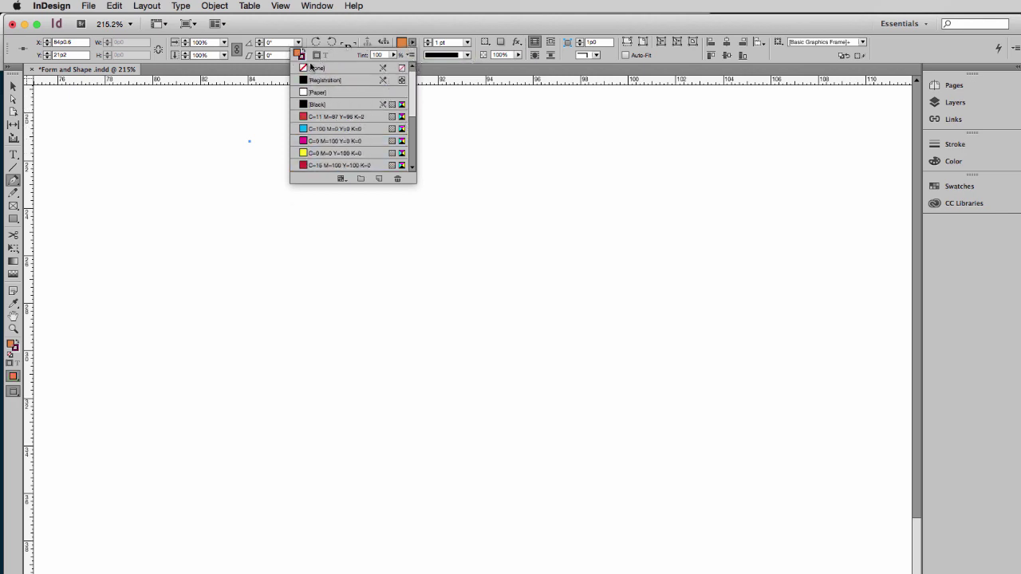
click(312, 68)
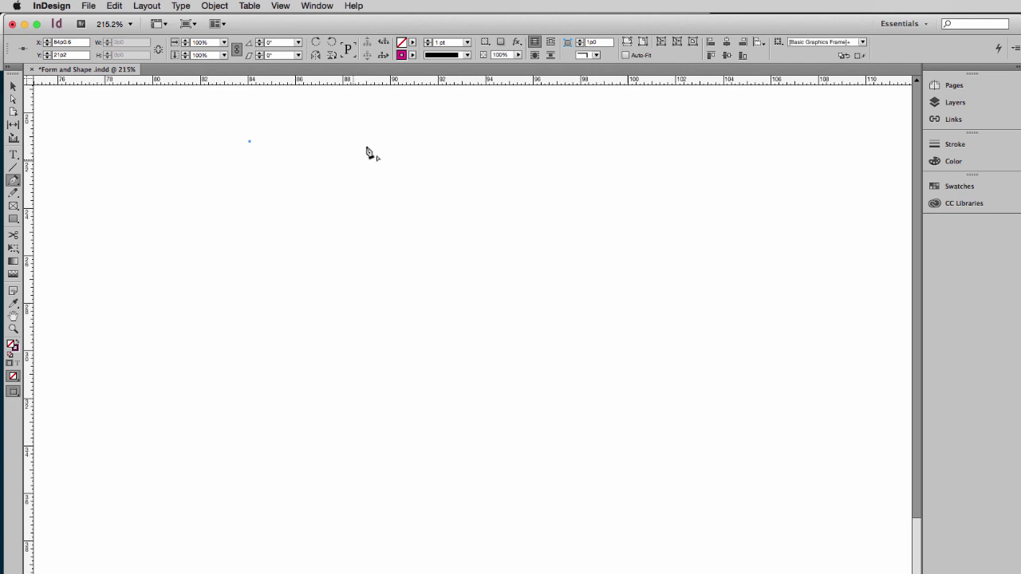
Draw a zigzag path of straight segments ending in an arrowhead hook, then switch to Selection.
click(420, 145)
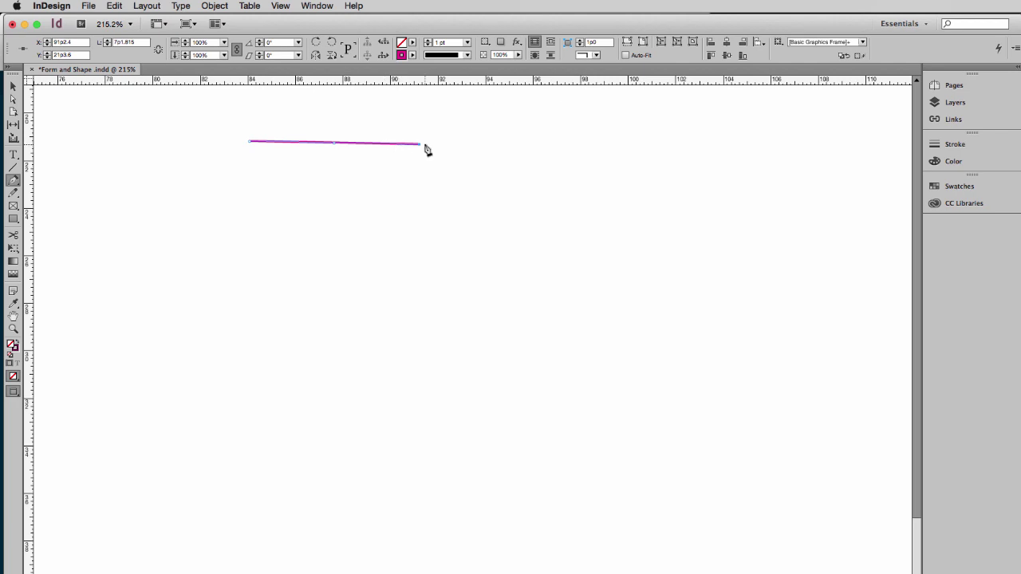
click(421, 214)
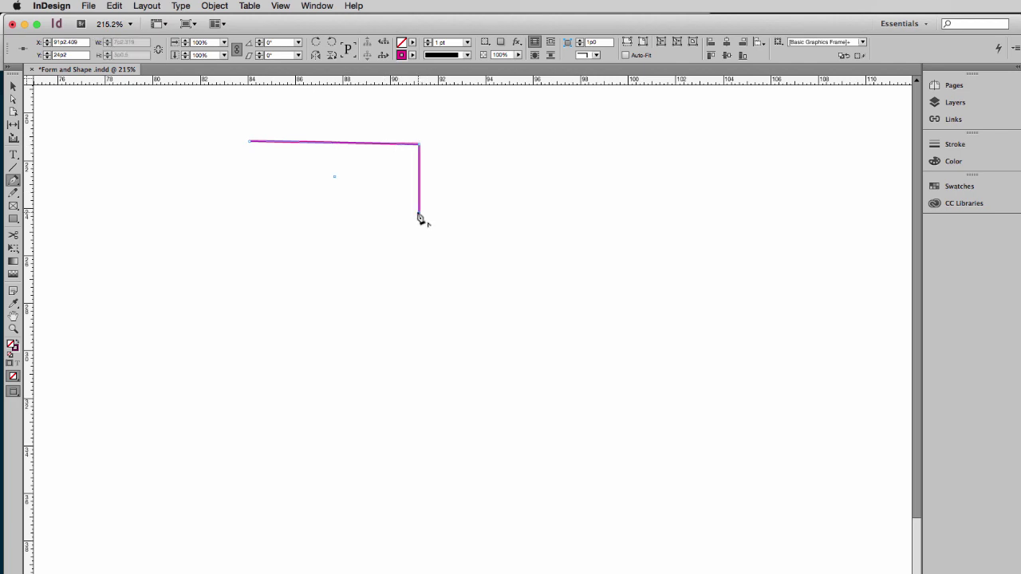
click(489, 219)
click(489, 246)
click(527, 231)
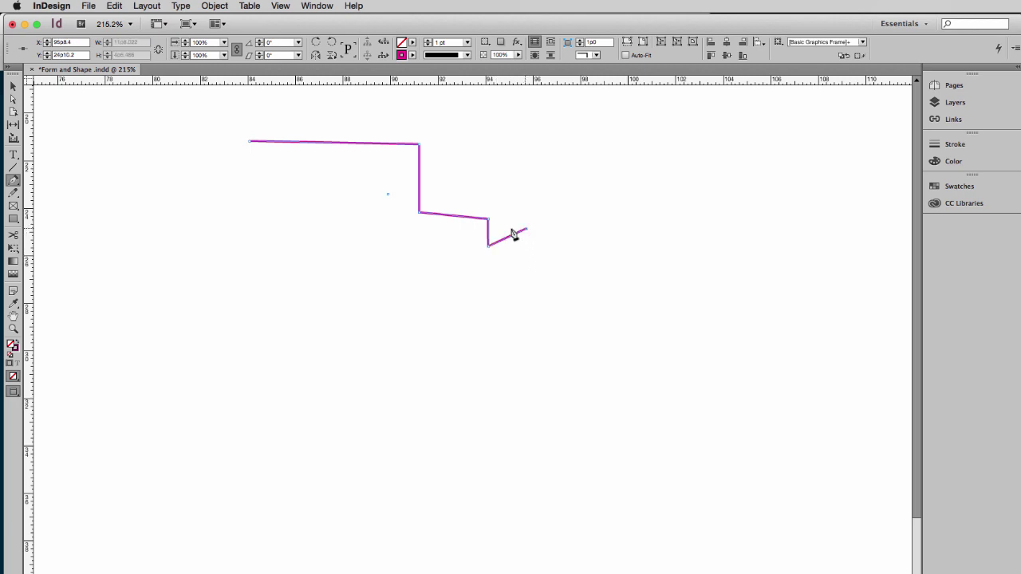
click(492, 185)
key(v)
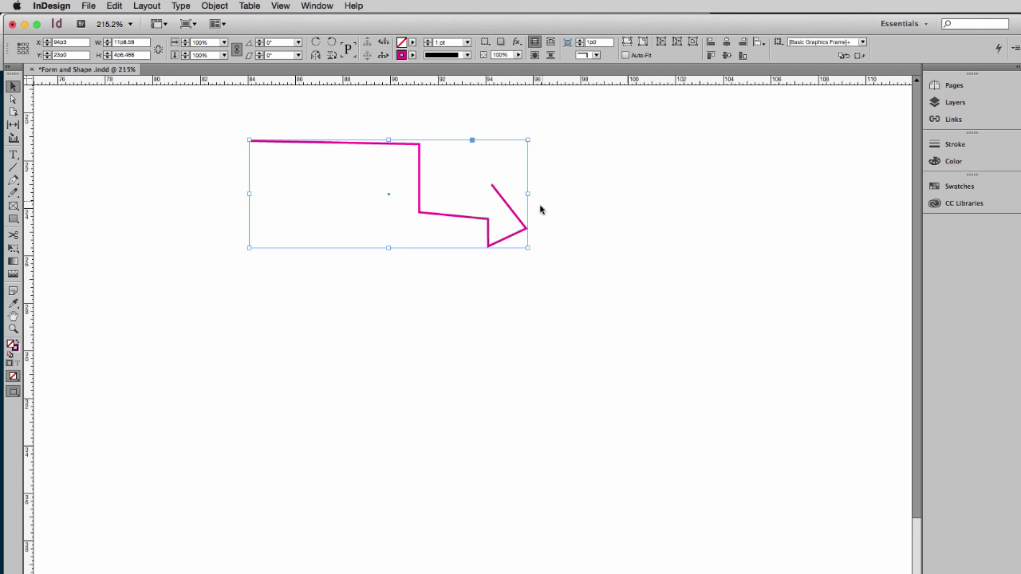
Enlarge the arrow, tilt it clockwise, and move it up toward the page top.
mouse_move(525, 247)
mouse_down()
mouse_move(673, 302)
mouse_move(588, 276)
mouse_move(424, 201)
mouse_move(359, 184)
mouse_move(348, 212)
mouse_move(420, 209)
mouse_up()
click(296, 163)
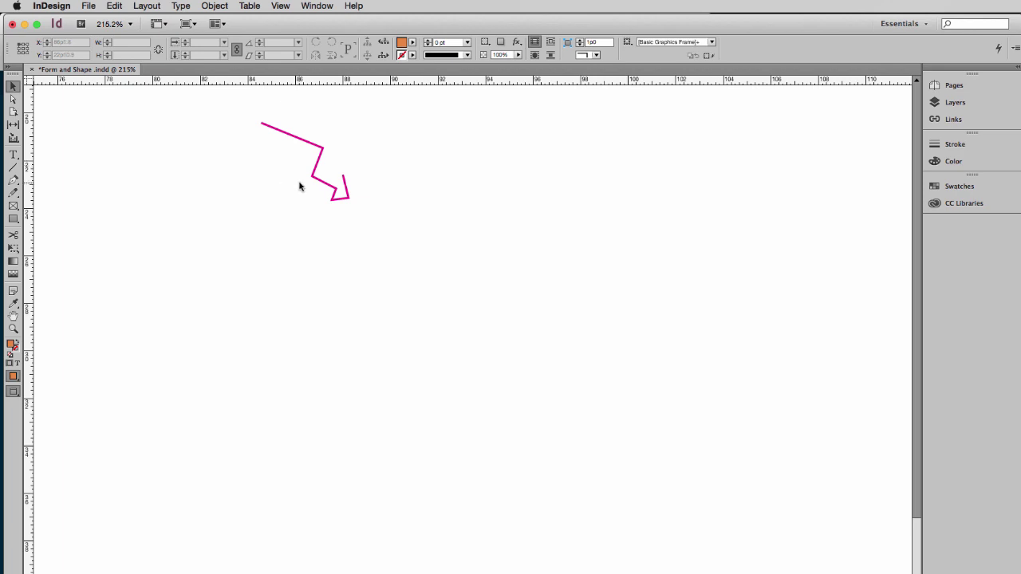
click(339, 198)
drag(345, 206, 412, 250)
drag(359, 187, 360, 165)
click(485, 216)
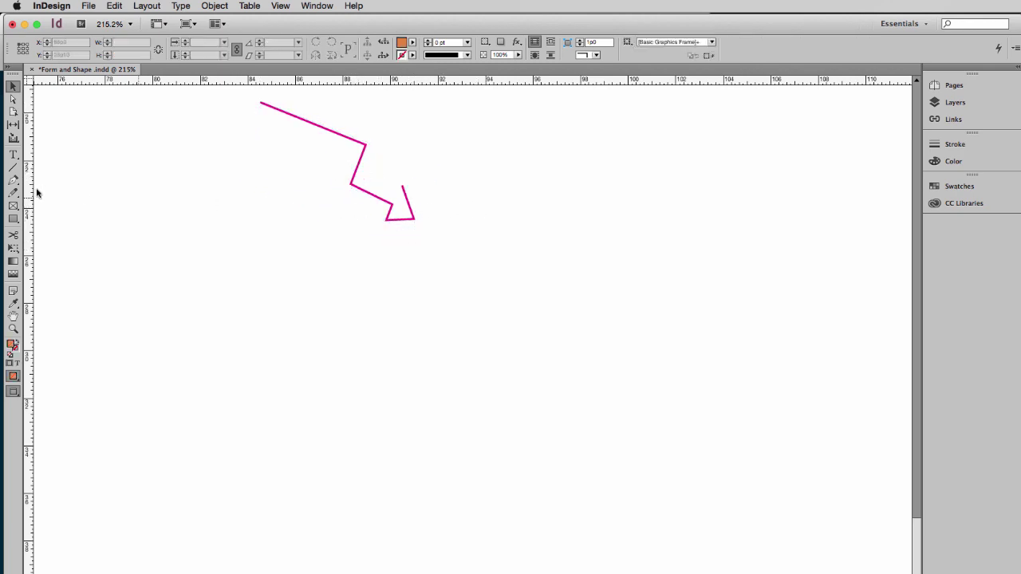
click(13, 182)
Start a new wavy path below the arrow with smooth curved segments.
click(216, 305)
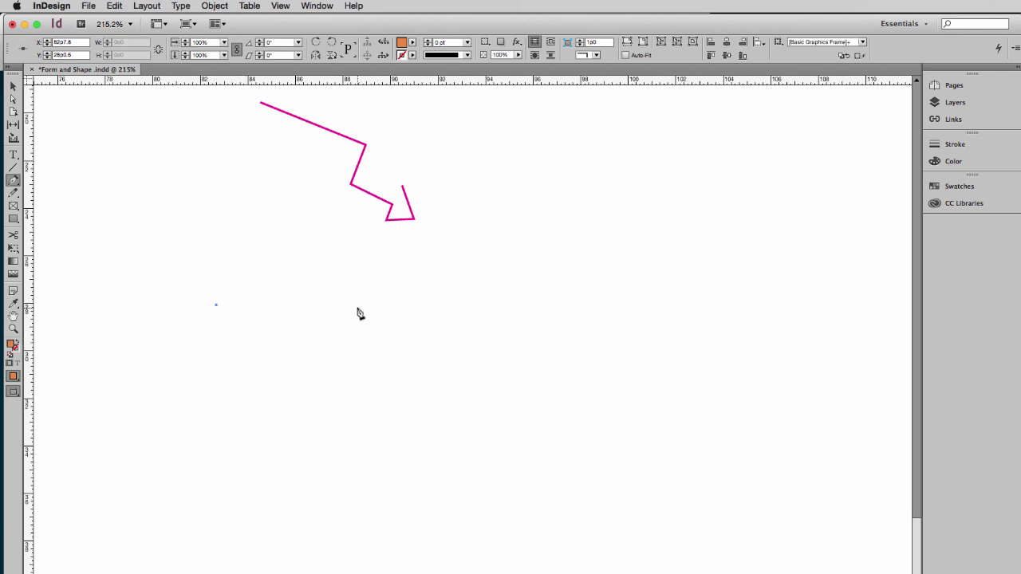
drag(358, 310, 449, 274)
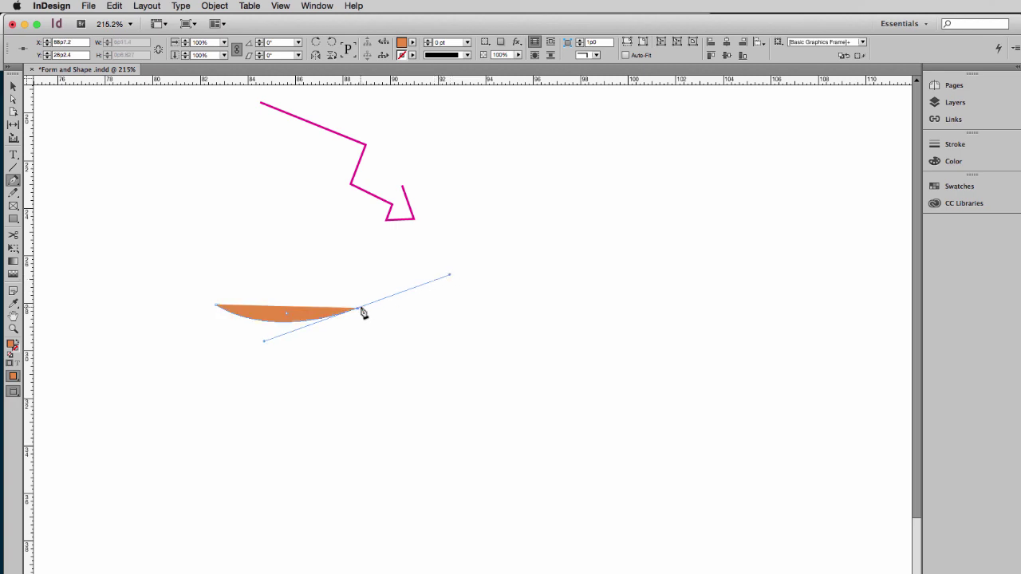
click(412, 46)
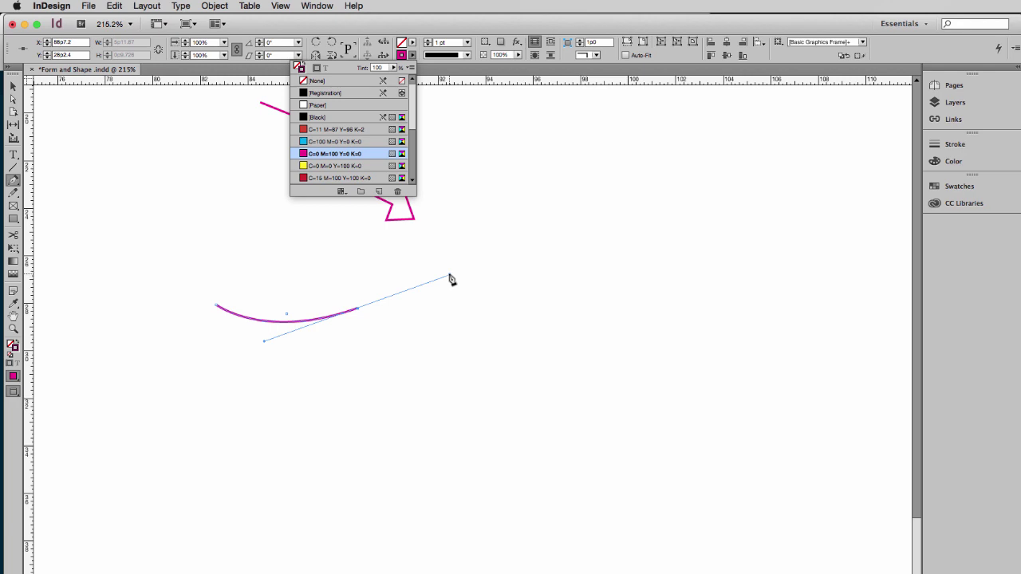
click(358, 309)
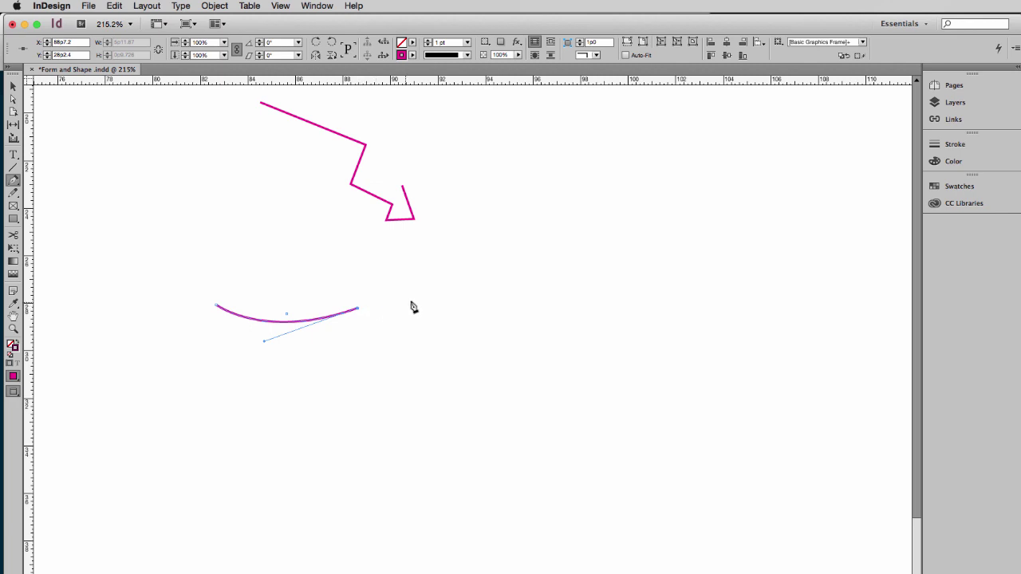
drag(359, 310, 449, 277)
drag(438, 377, 438, 375)
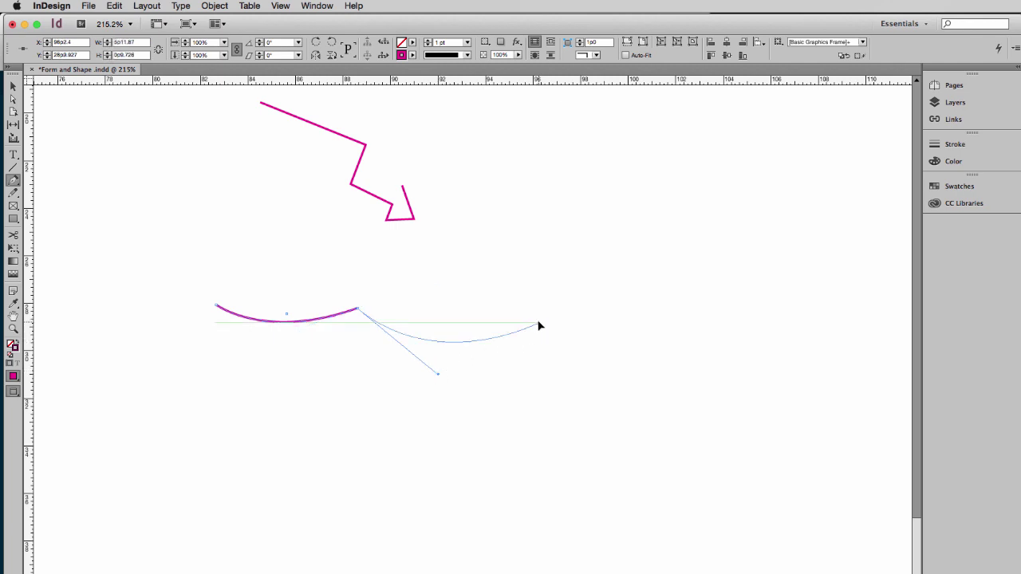
mouse_move(538, 323)
mouse_down()
mouse_move(564, 323)
mouse_move(567, 358)
mouse_up()
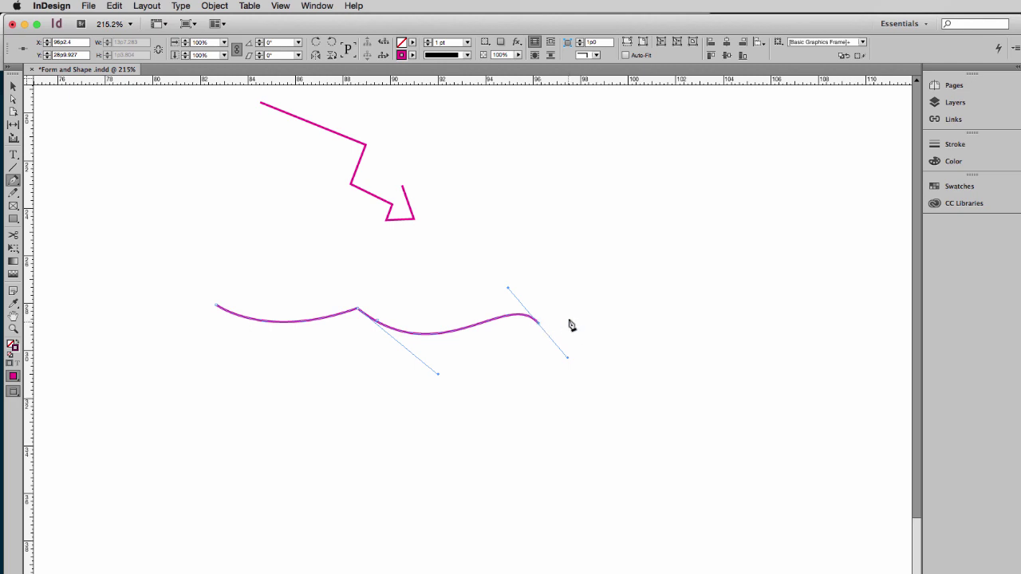
Extend the curve with straight up and right segments and a rounded corner, then select both paths.
drag(577, 279, 525, 272)
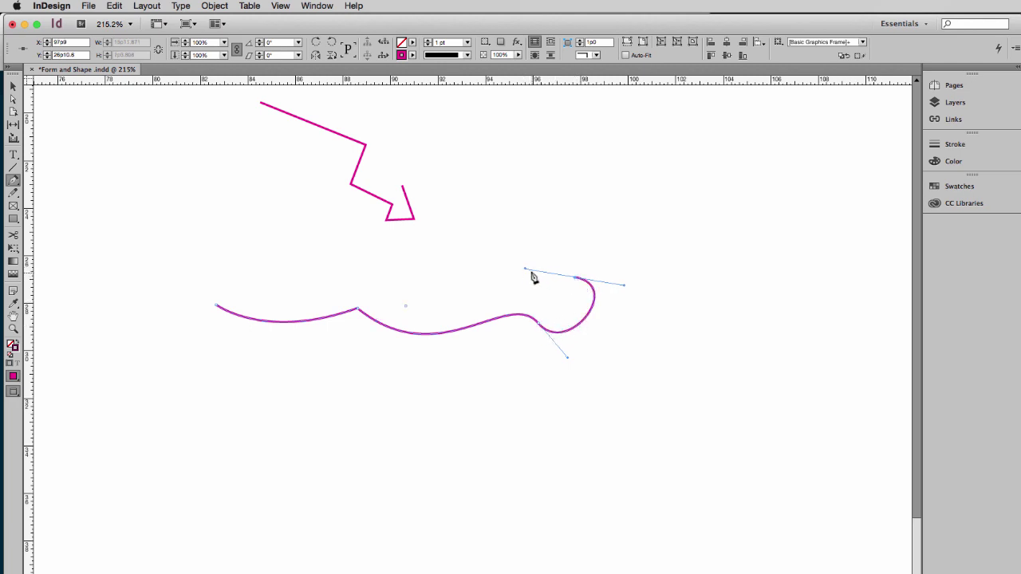
click(575, 280)
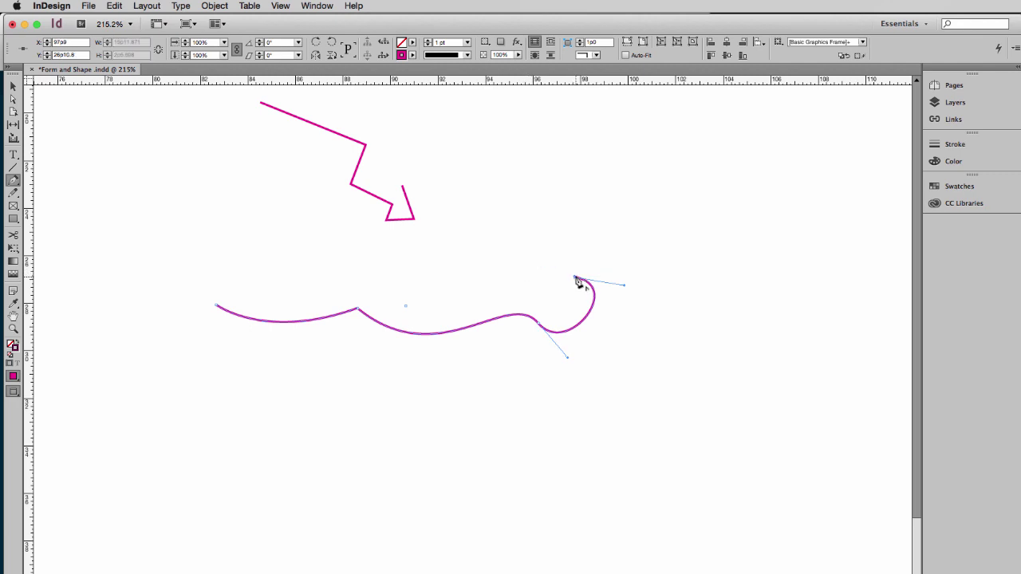
drag(571, 235, 570, 232)
click(570, 230)
click(624, 230)
drag(640, 267, 620, 309)
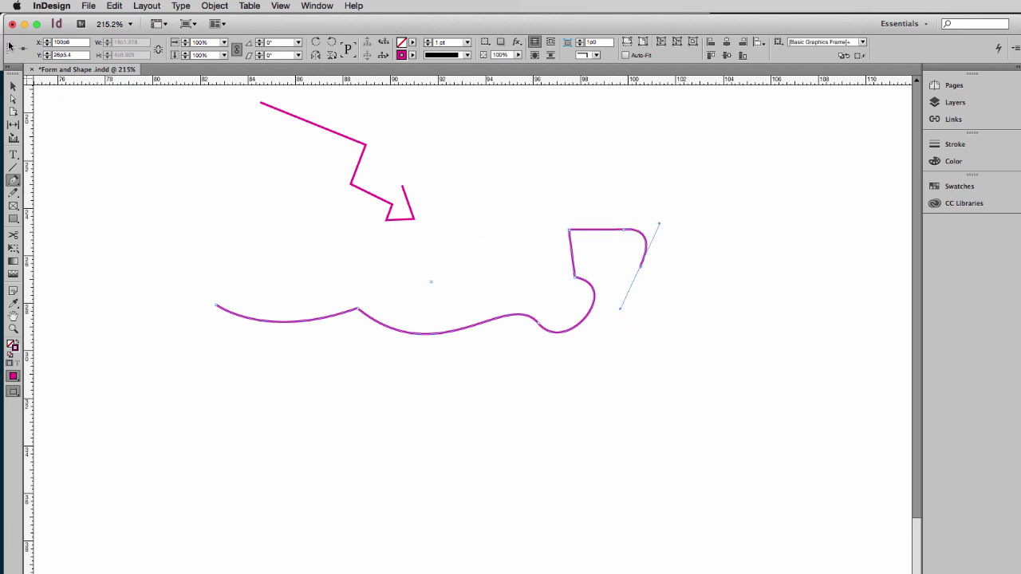
click(13, 86)
drag(189, 125, 634, 351)
Delete both paths and set defaults to no fill with a C=87 M=55 Y=34 K=12 stroke.
key(Delete)
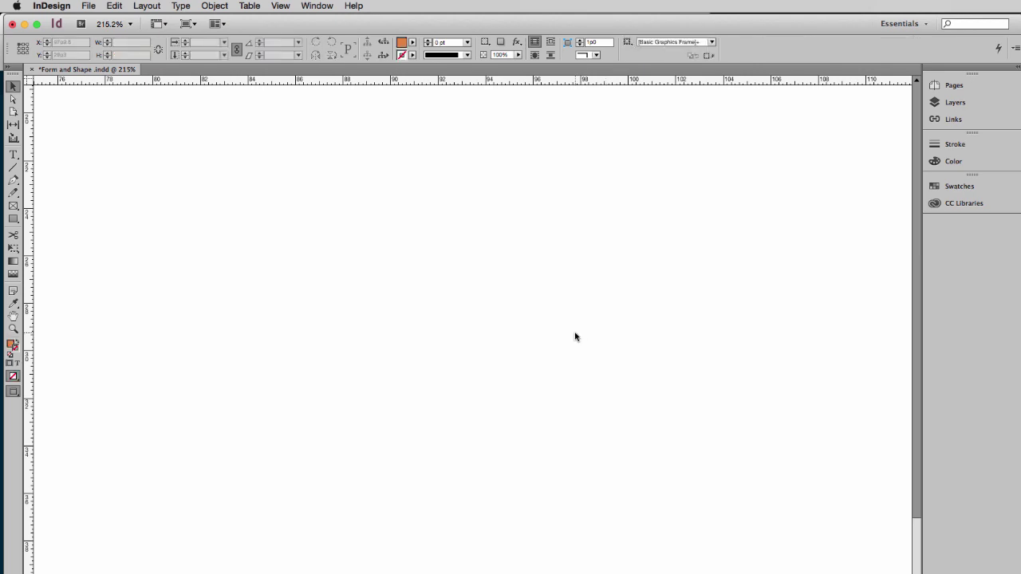
click(410, 43)
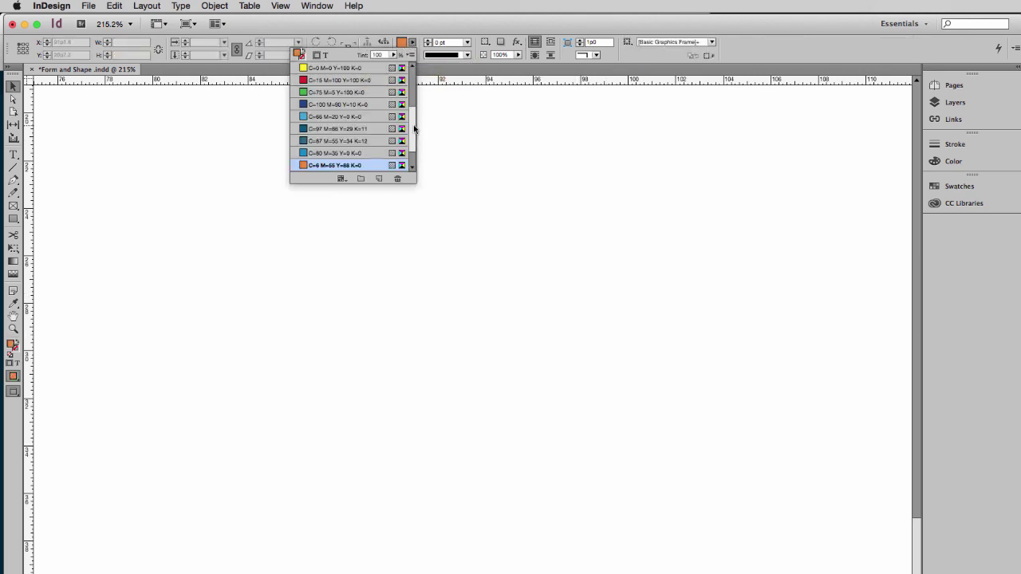
drag(414, 125, 412, 69)
click(337, 69)
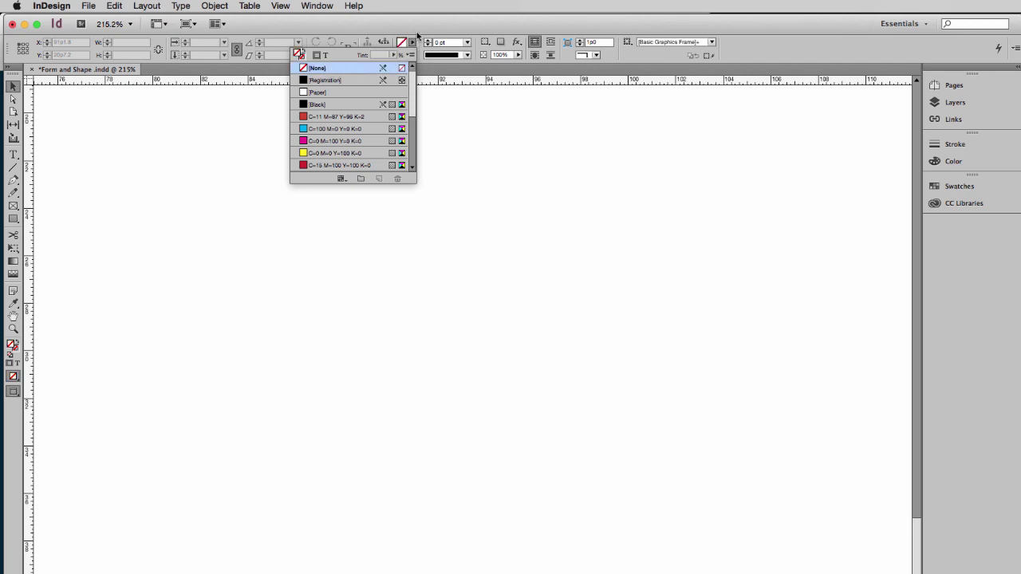
click(412, 55)
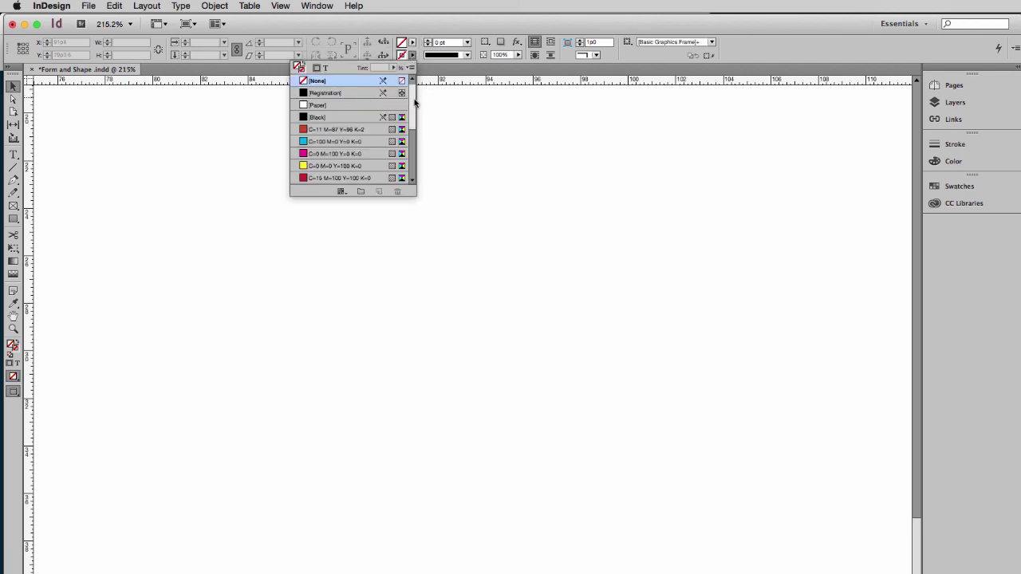
drag(414, 98, 413, 128)
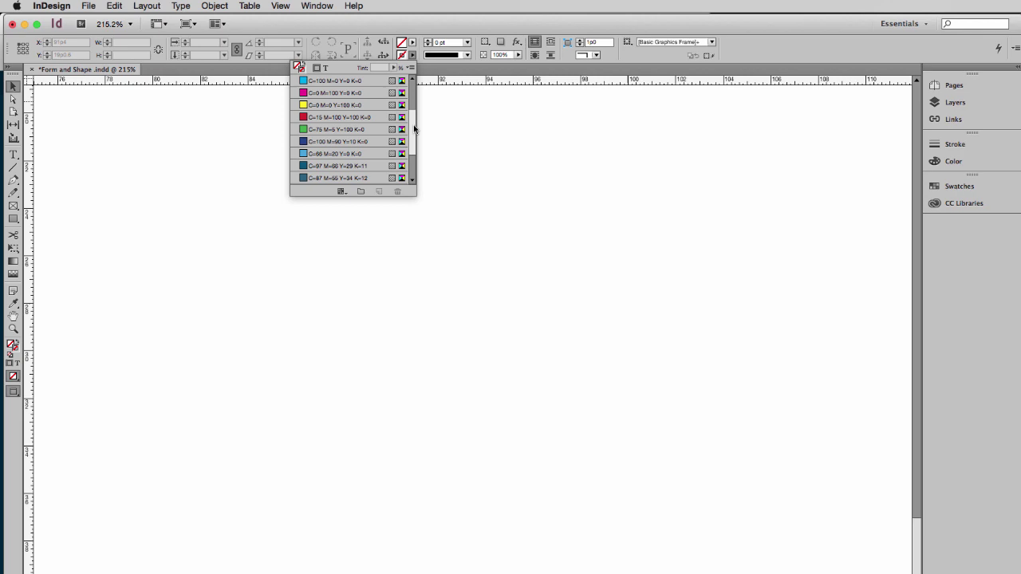
click(343, 93)
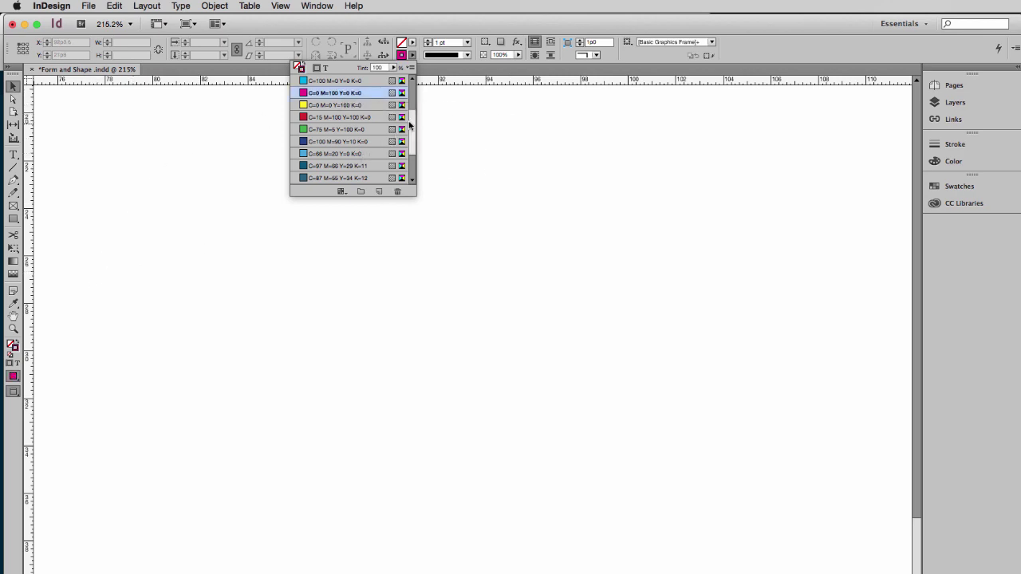
scroll(414, 144, down, 3)
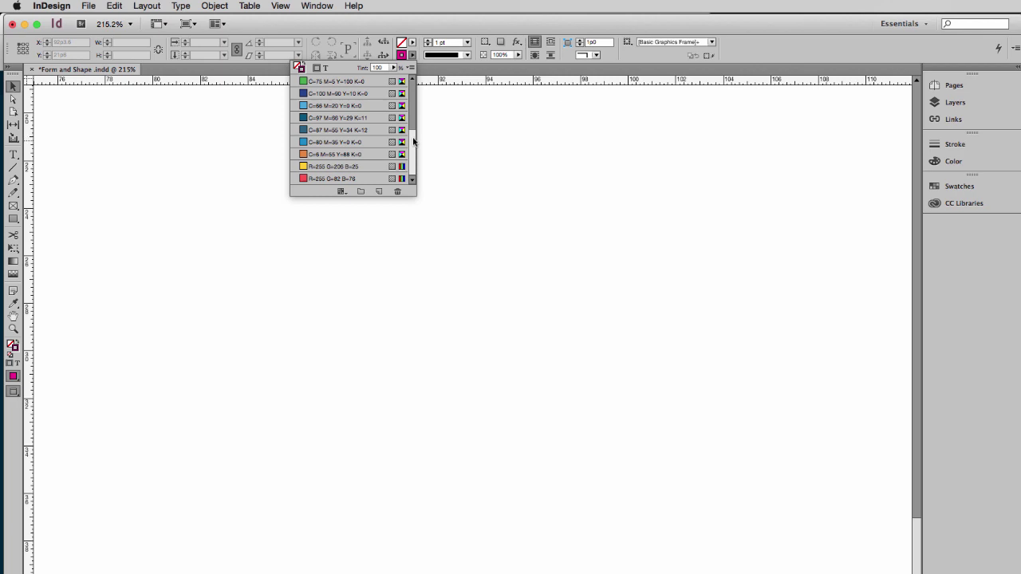
click(346, 131)
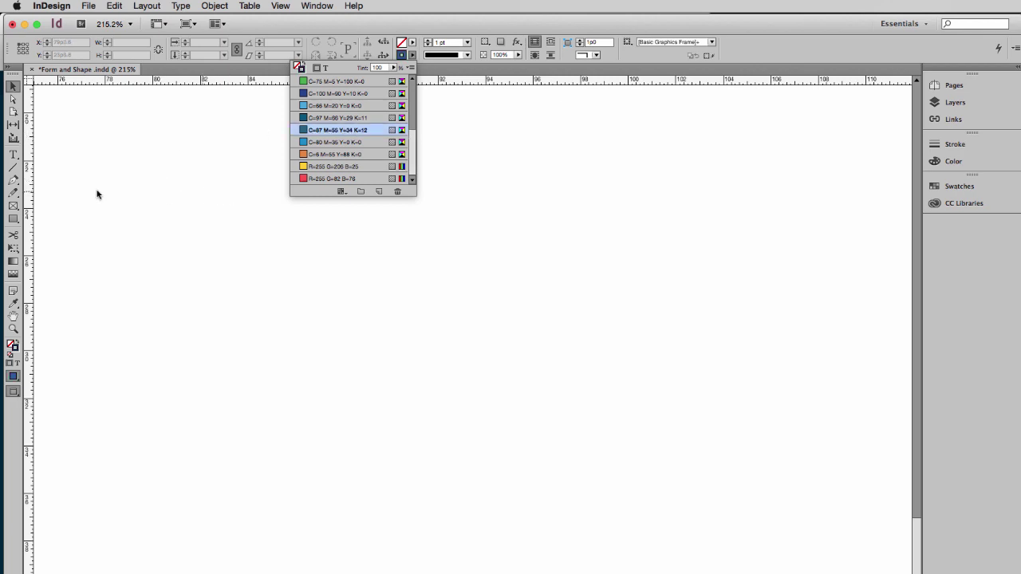
Pen-draw a closed dark blue teardrop with a curved base and nudge it slightly right.
click(13, 182)
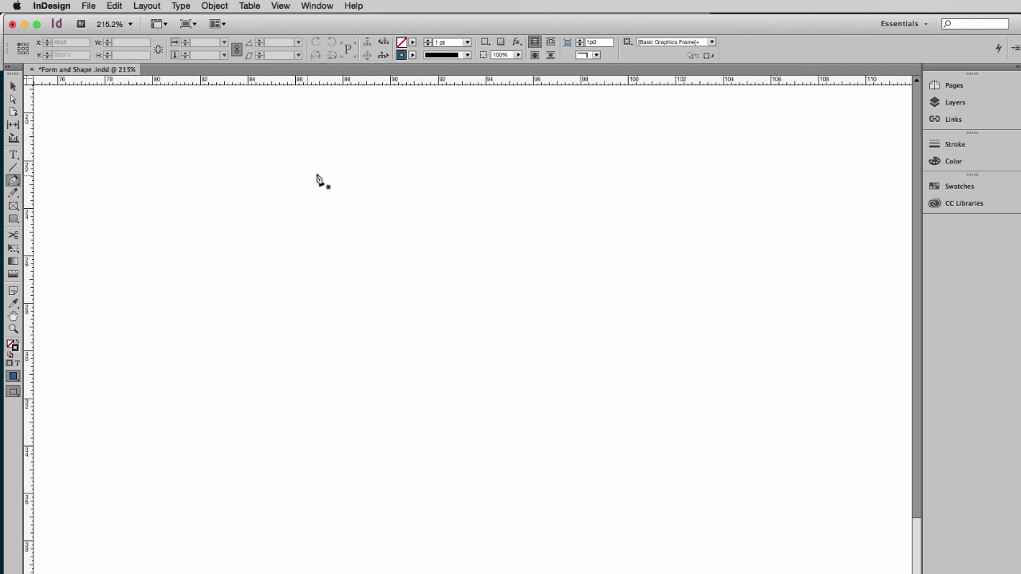
click(351, 147)
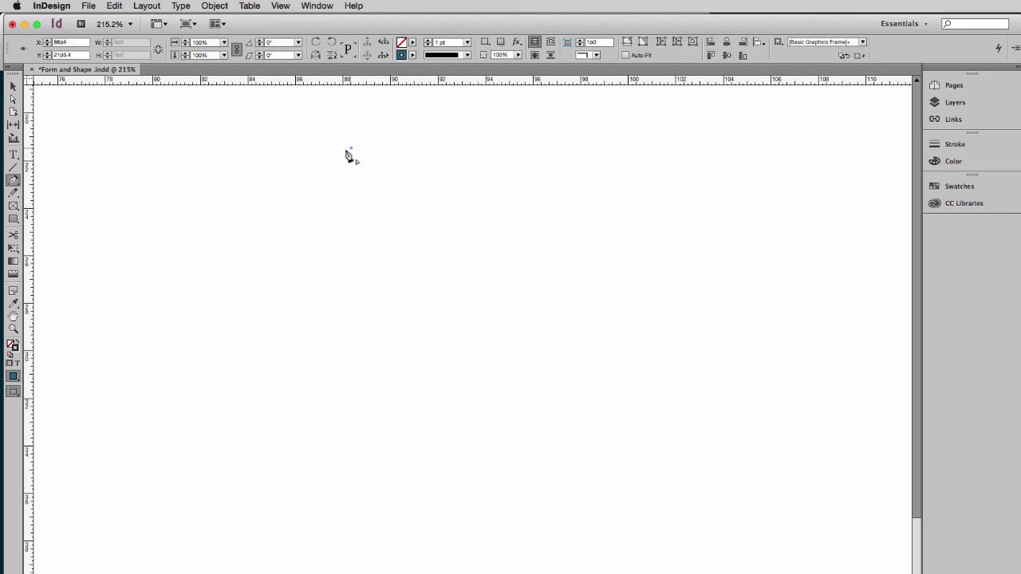
mouse_move(336, 258)
mouse_down()
mouse_move(372, 294)
mouse_move(391, 294)
mouse_up()
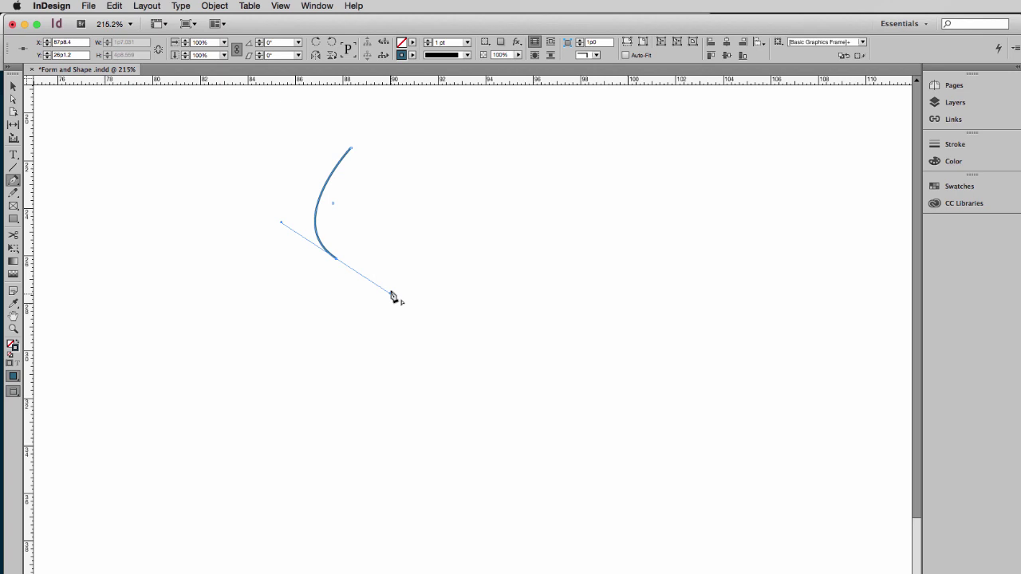
click(351, 149)
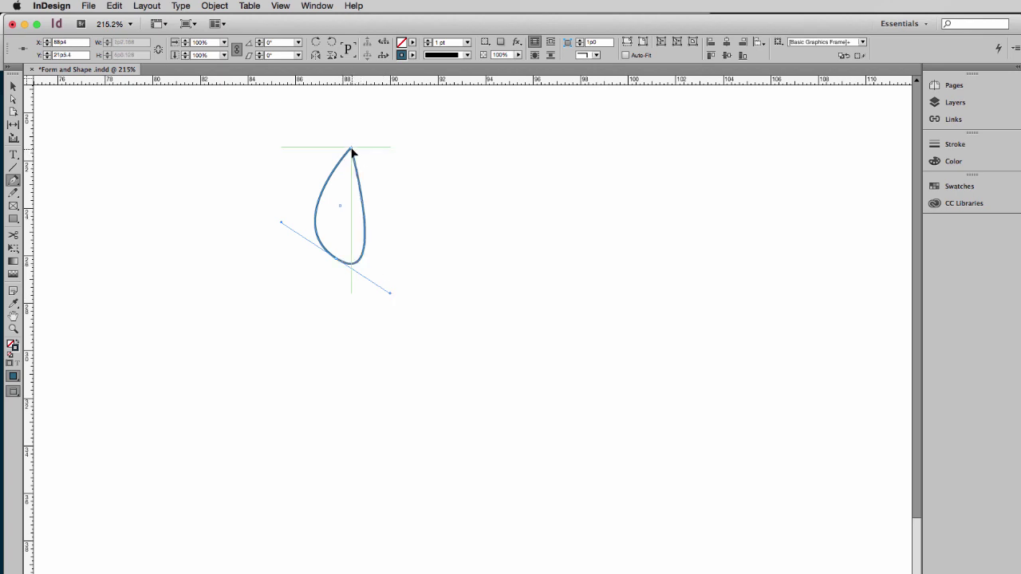
key(super+z)
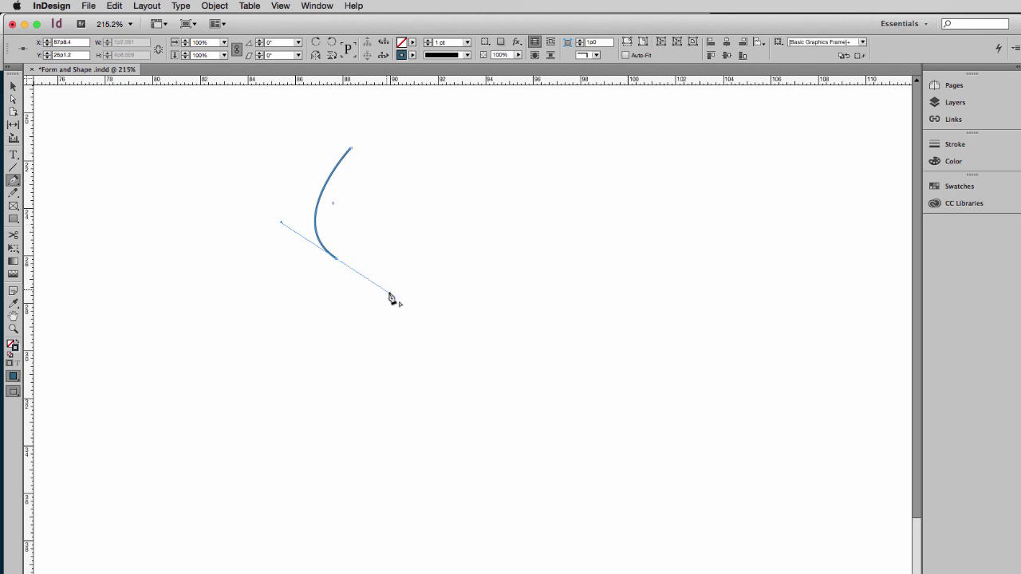
drag(390, 295, 397, 261)
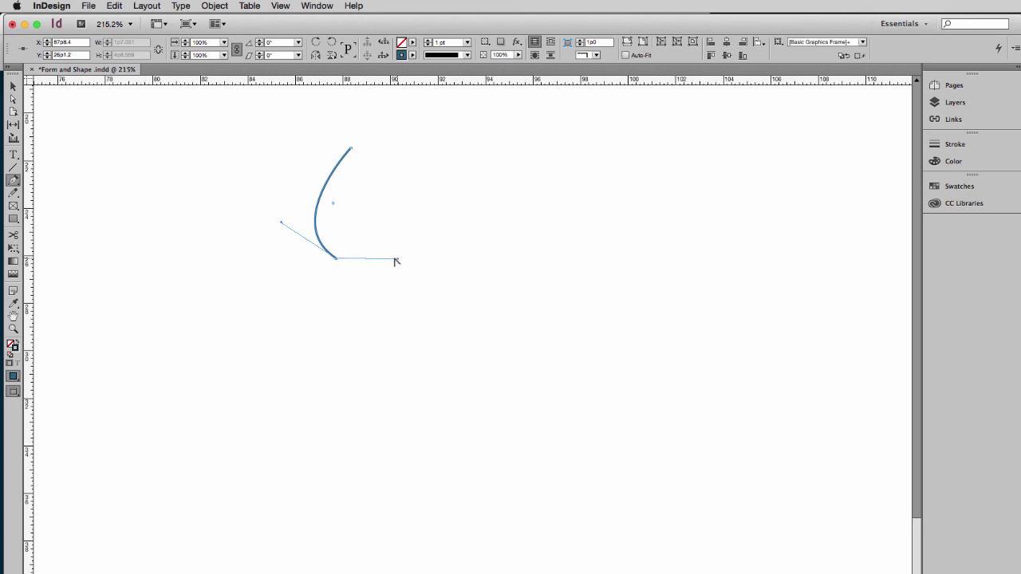
click(351, 148)
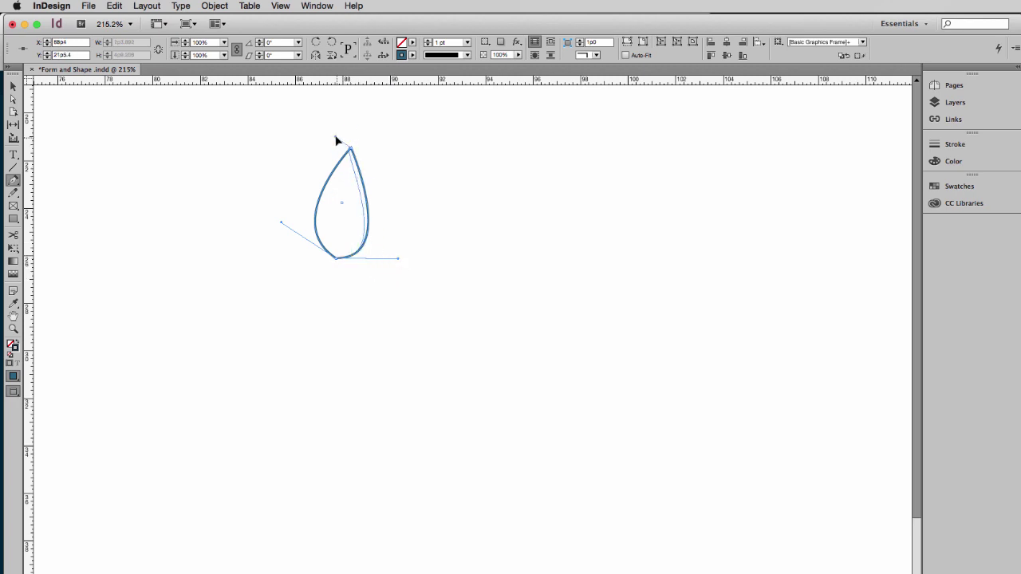
drag(351, 149, 355, 134)
click(12, 86)
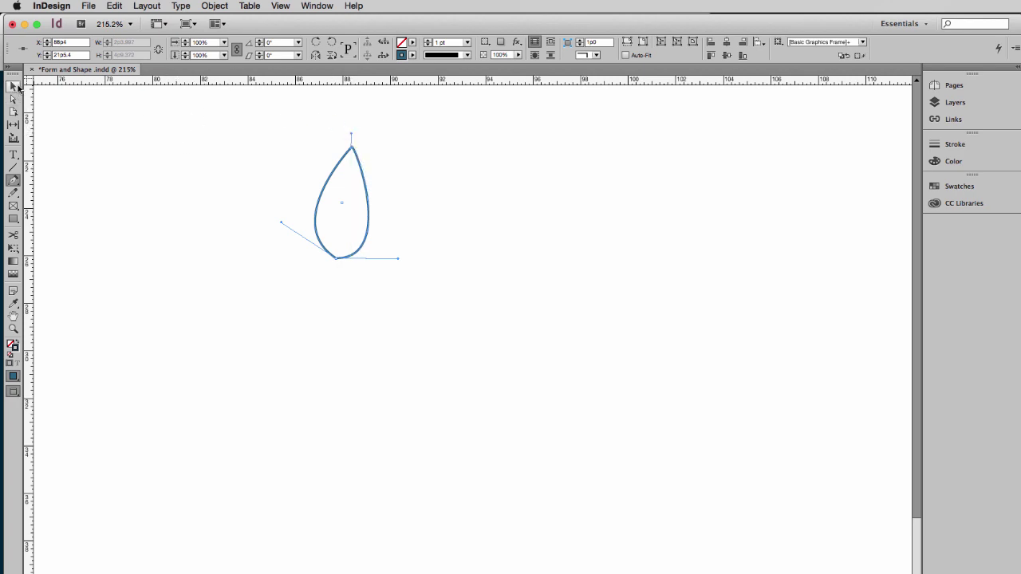
drag(363, 180, 384, 181)
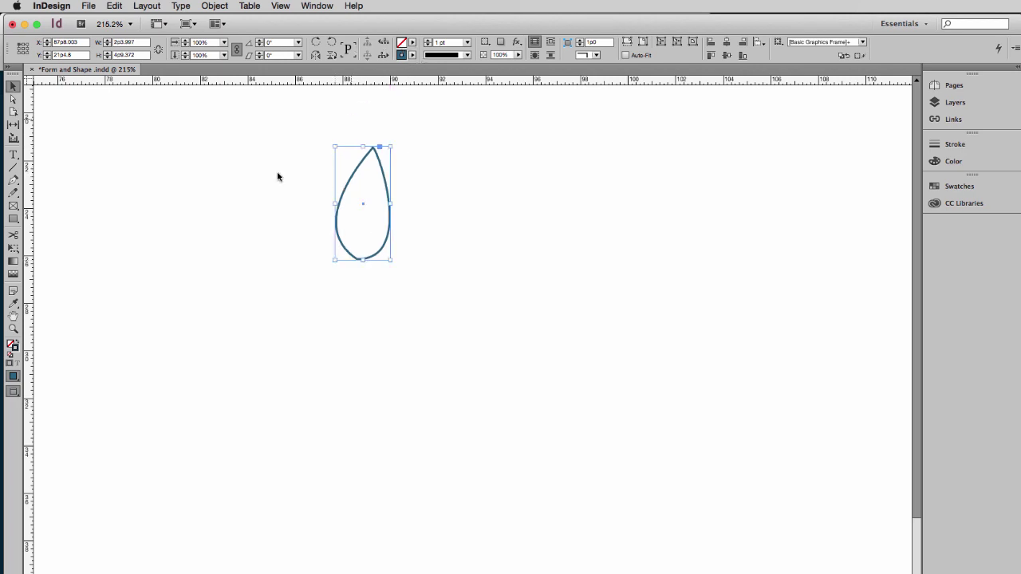
Swap fill and stroke so the teardrop is solid dark blue with no outline.
click(17, 342)
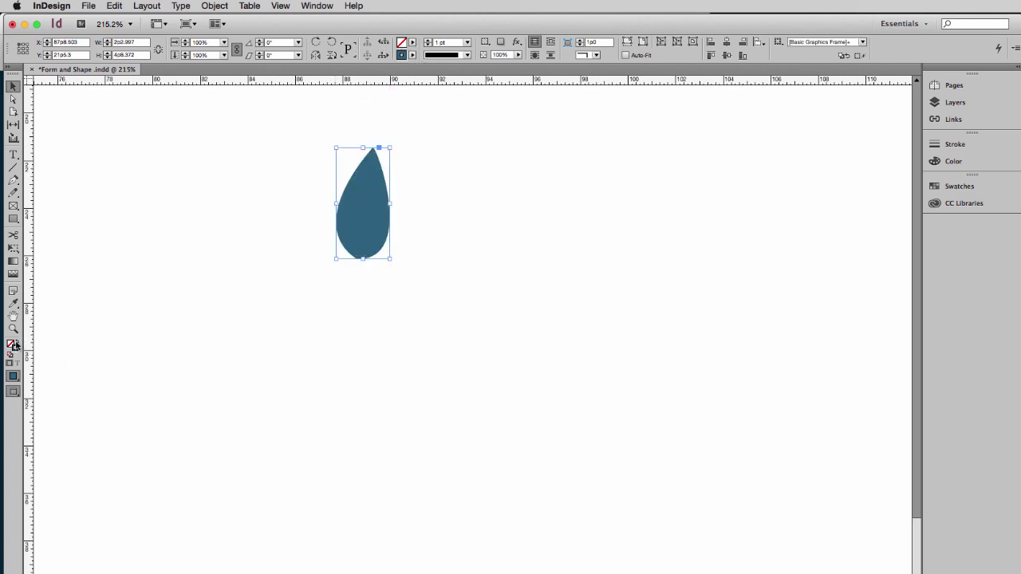
click(470, 246)
click(375, 230)
click(405, 276)
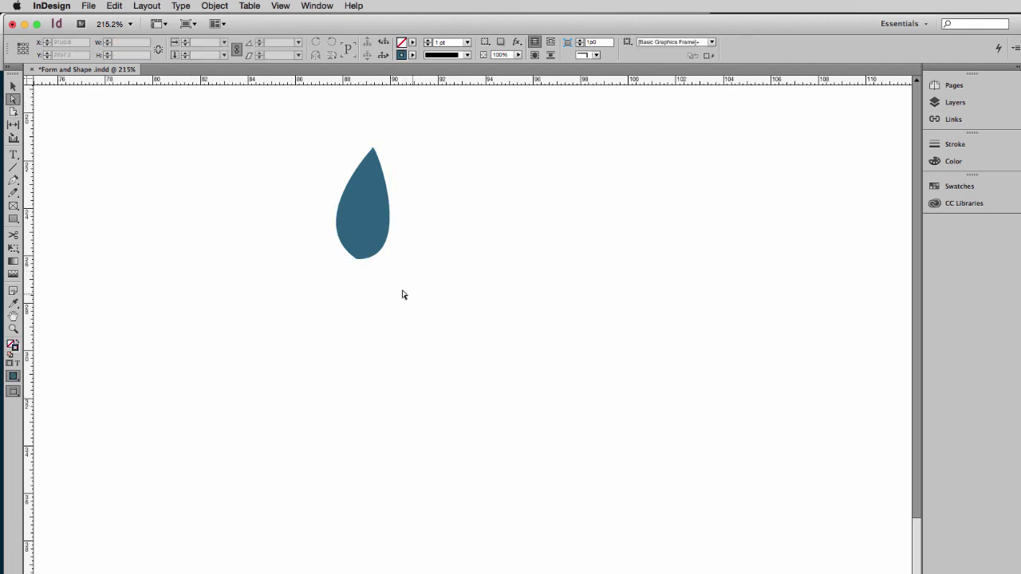
Adjust the bottom anchor's handles for a rounder base, then reselect the whole teardrop.
drag(355, 260, 363, 273)
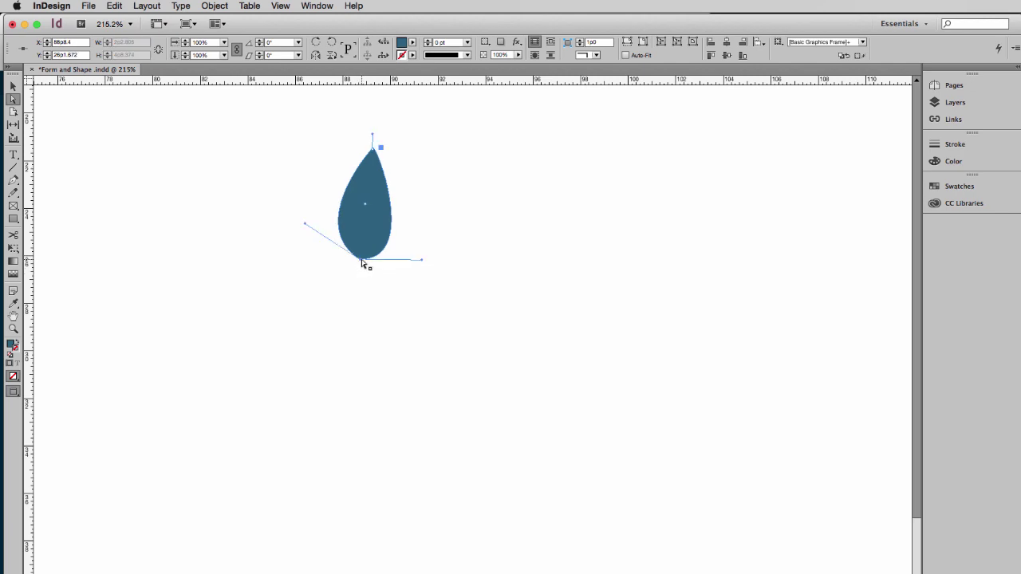
drag(305, 225, 298, 229)
drag(424, 264, 423, 265)
click(437, 241)
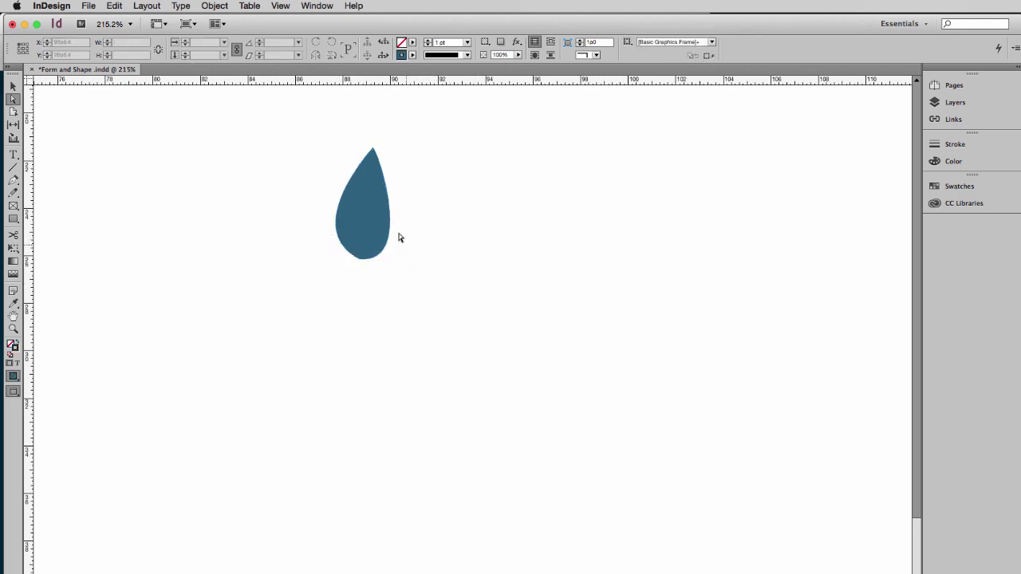
click(13, 85)
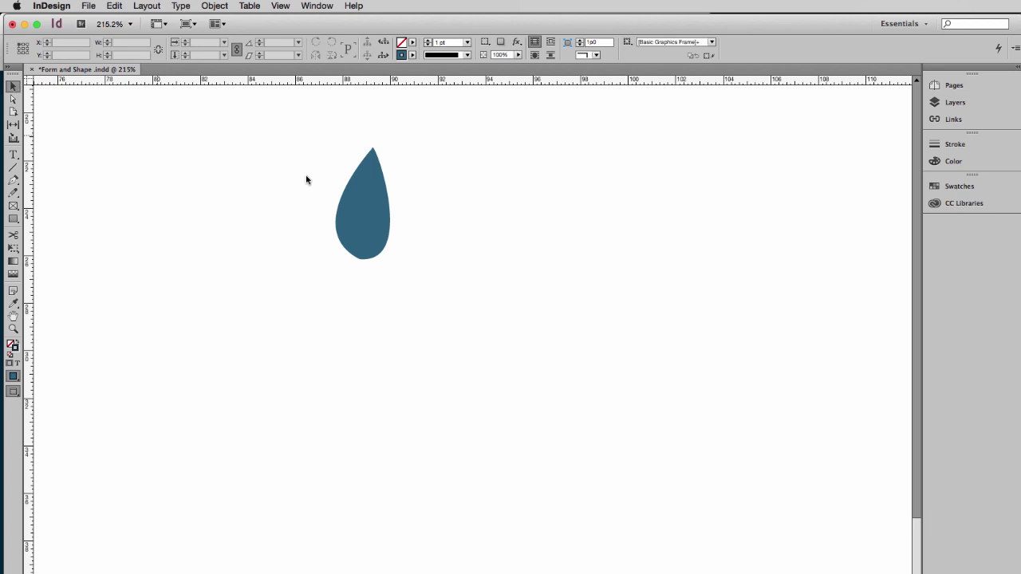
click(381, 206)
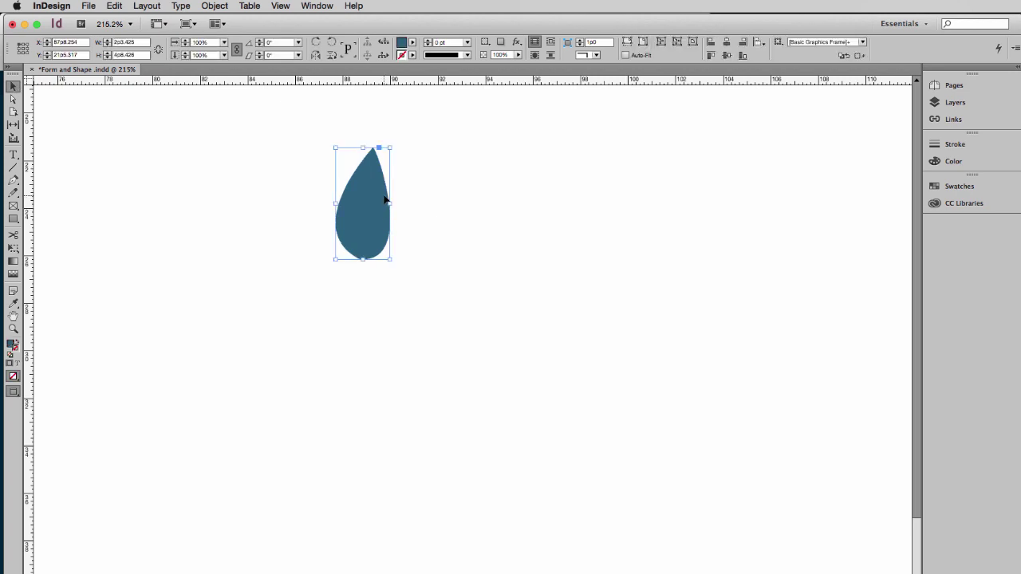
Open Object > Transform > Rotate, enter a 45° angle, and leave Preview off.
click(210, 6)
mouse_move(212, 22)
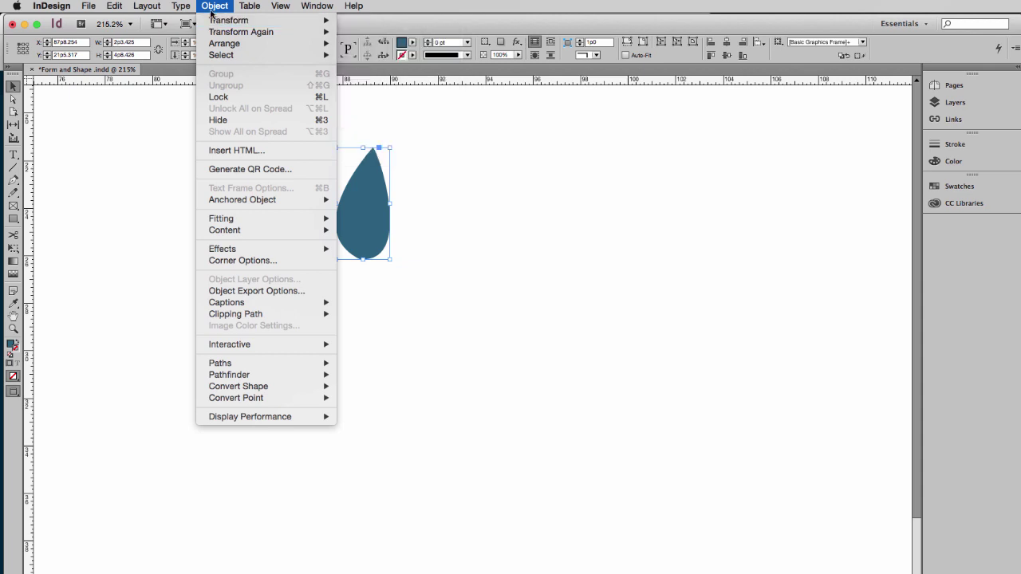
mouse_move(217, 48)
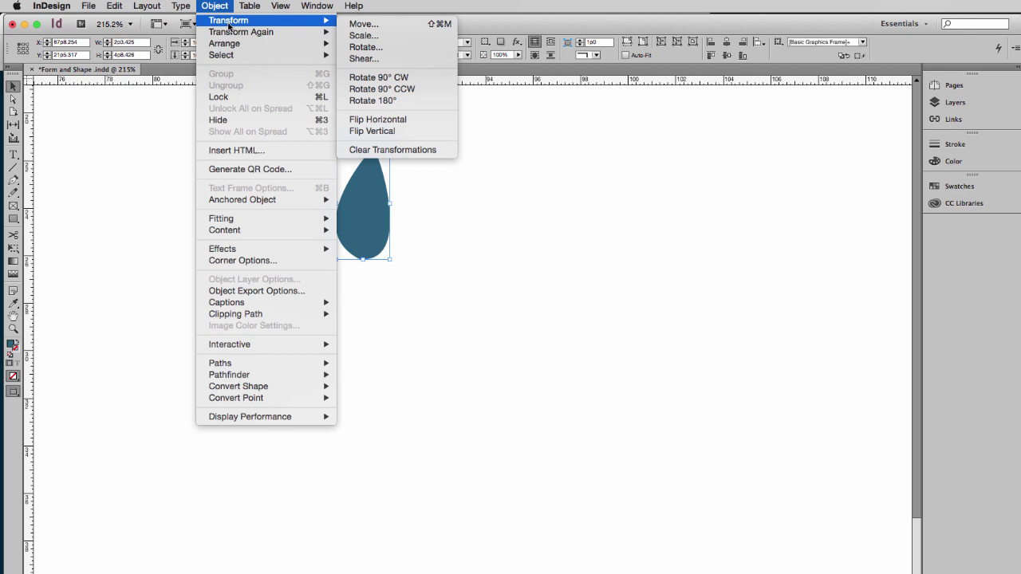
click(365, 48)
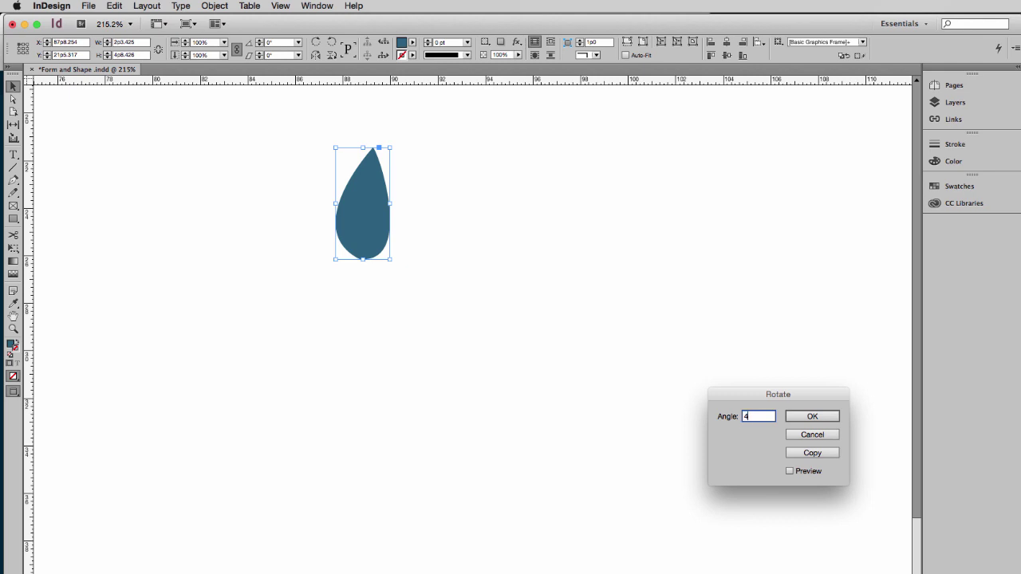
text(45)
click(790, 471)
click(791, 471)
click(791, 471)
click(791, 471)
Cancel the rotation, open the Transform panel, and tilt the teardrop 1° around its bottom-centre point.
click(316, 7)
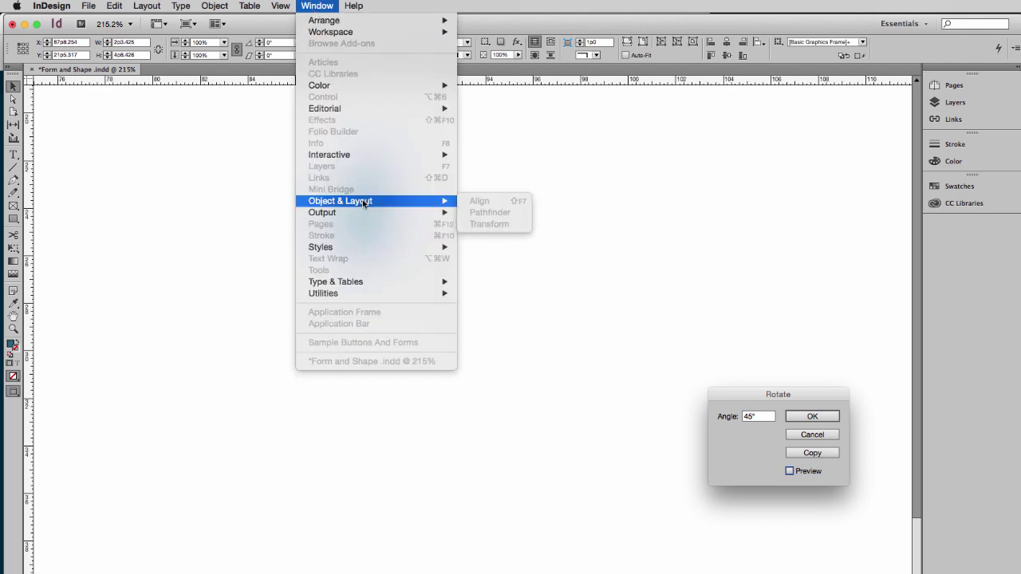
click(682, 201)
click(812, 434)
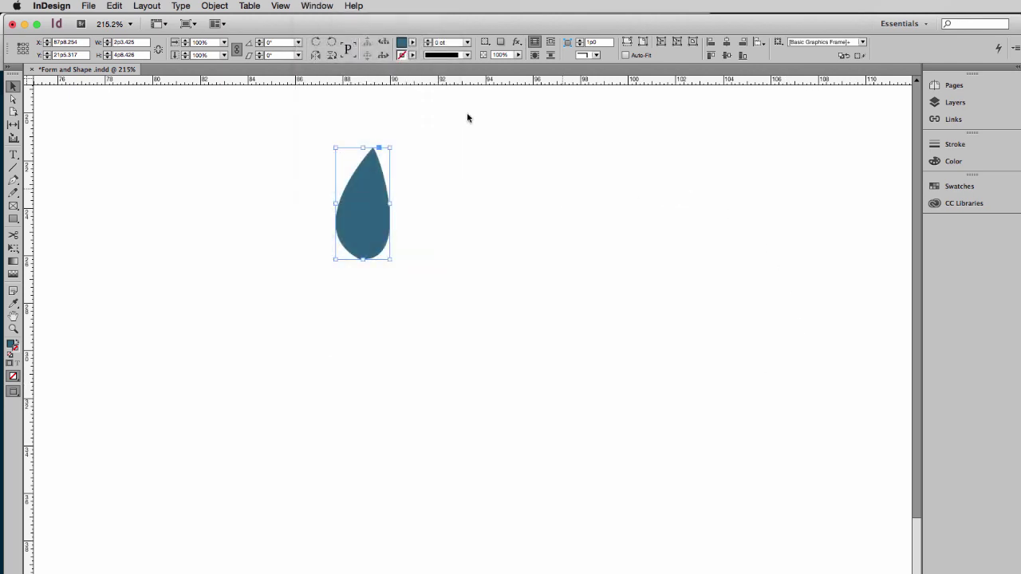
click(308, 6)
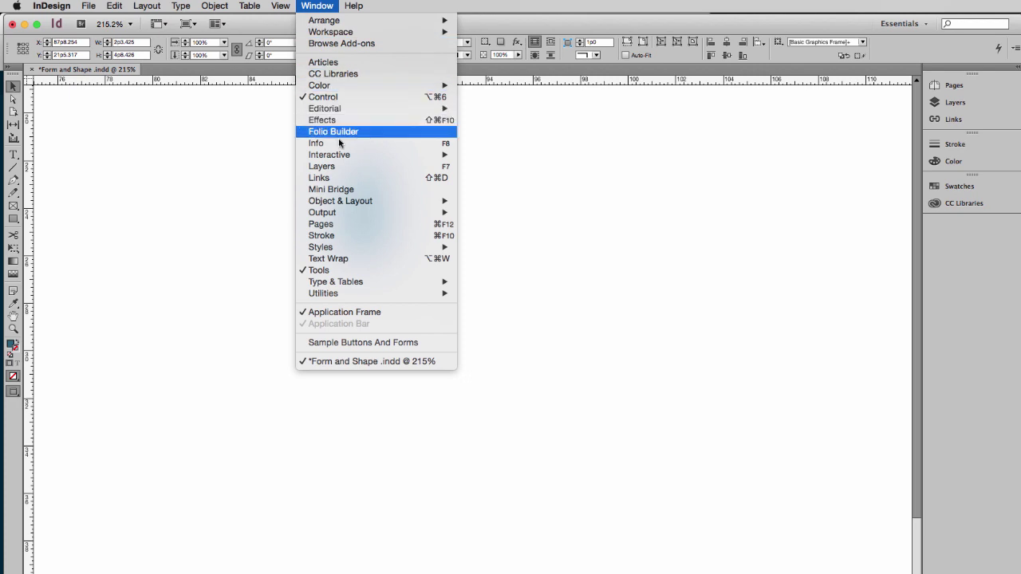
mouse_move(358, 203)
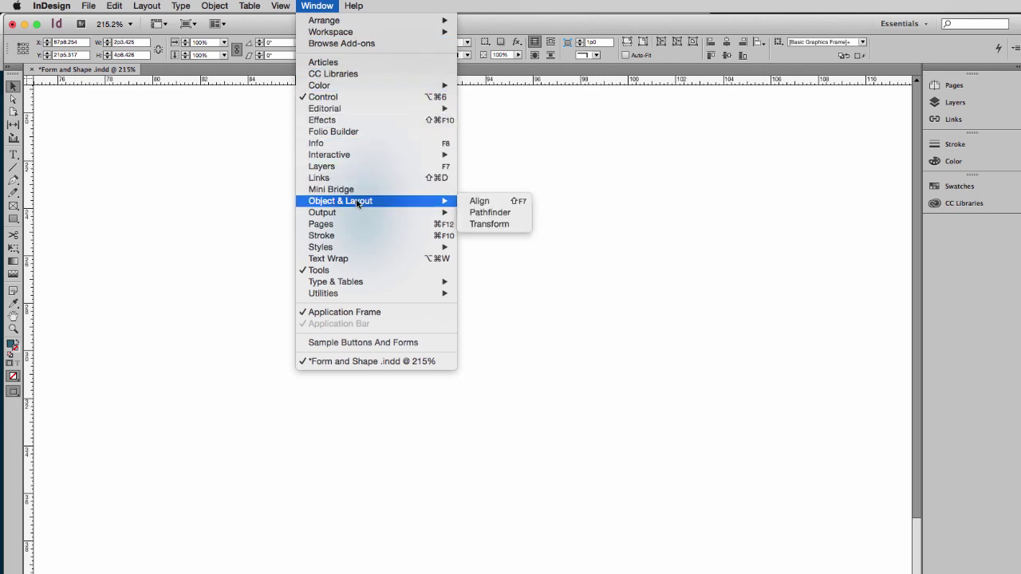
click(480, 224)
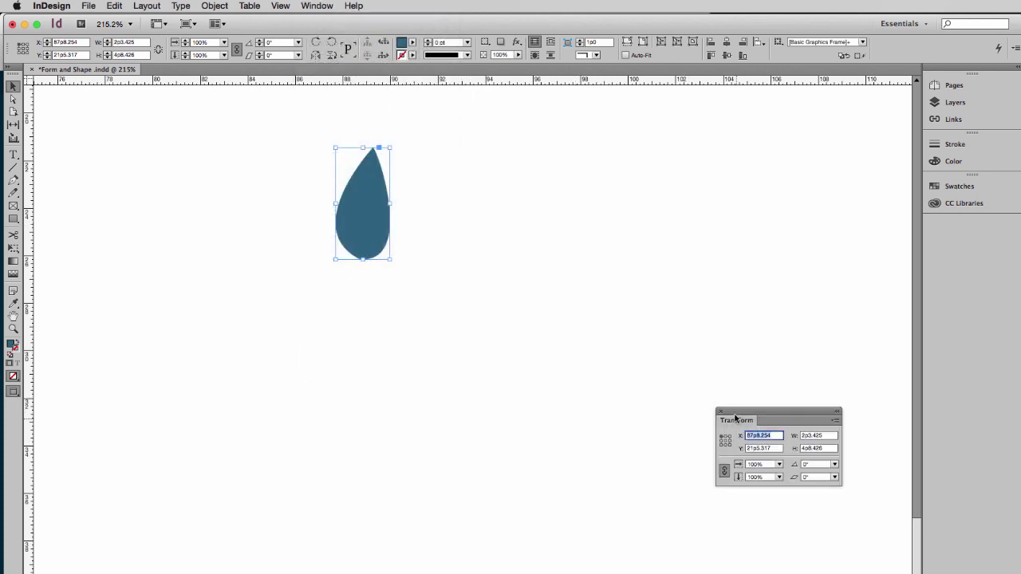
drag(734, 418, 573, 215)
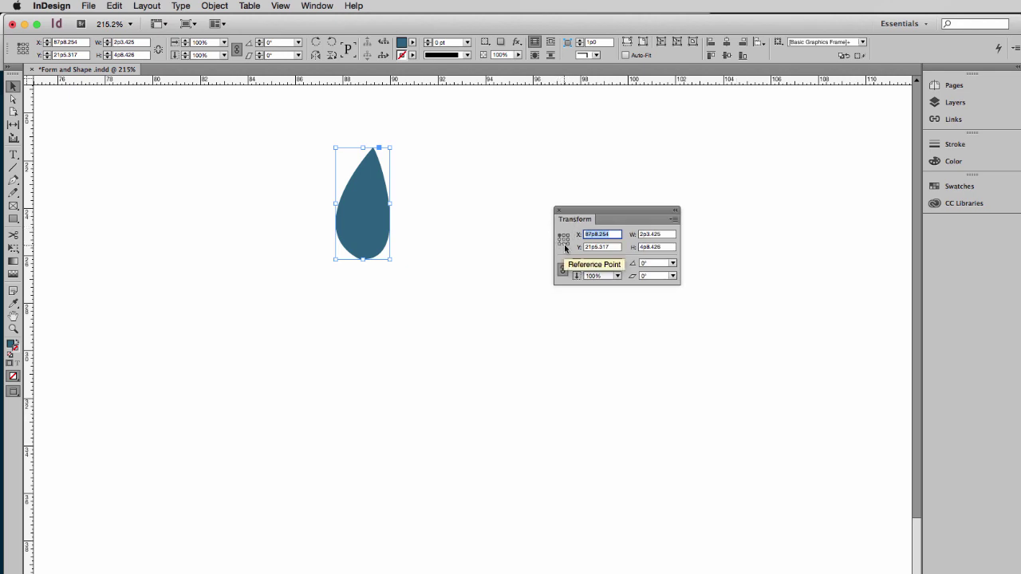
click(564, 244)
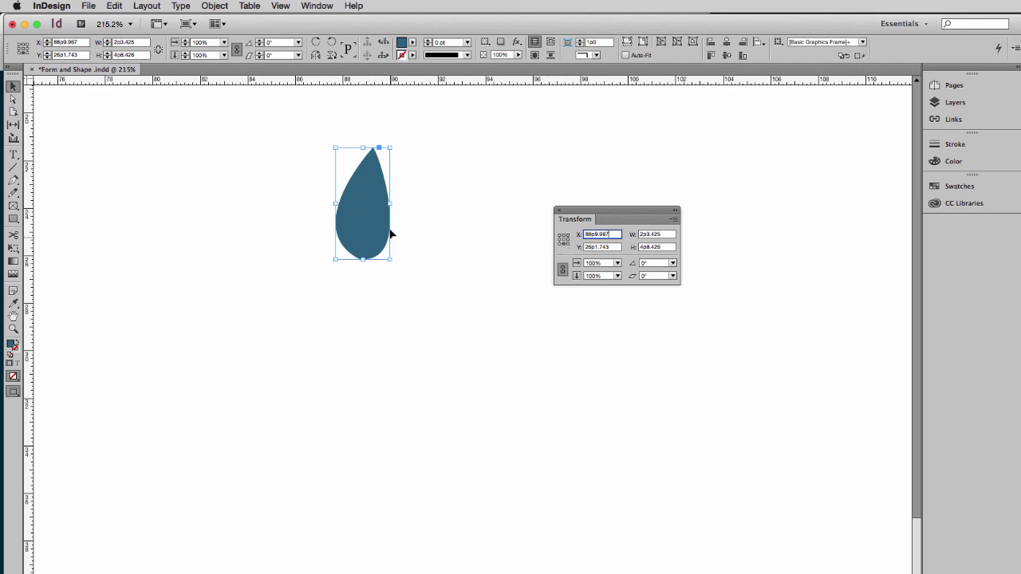
mouse_move(397, 146)
mouse_down()
mouse_move(405, 158)
mouse_move(402, 145)
mouse_up()
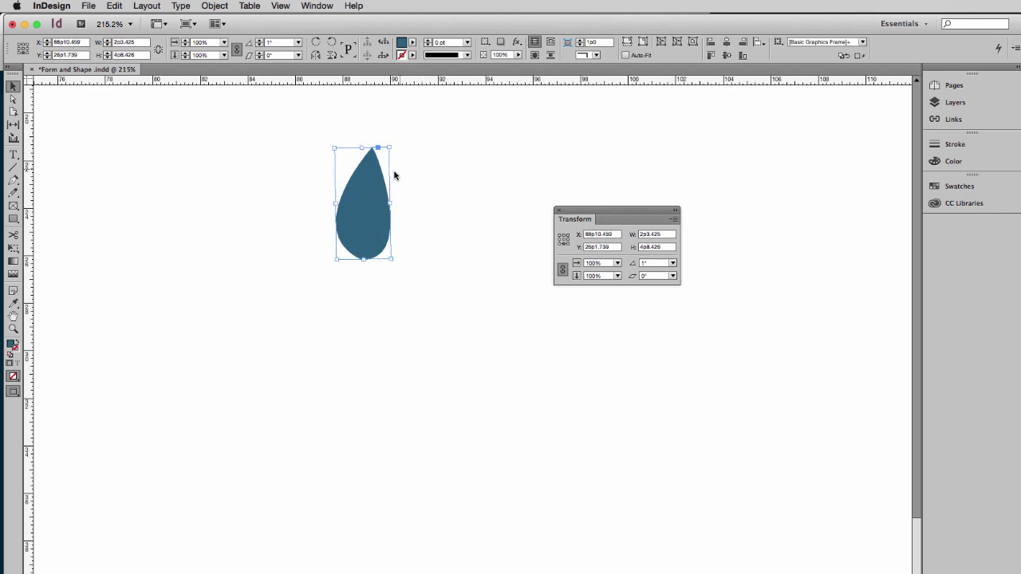
Make a copy of the teardrop rotated 45° with the Rotate dialog.
click(215, 6)
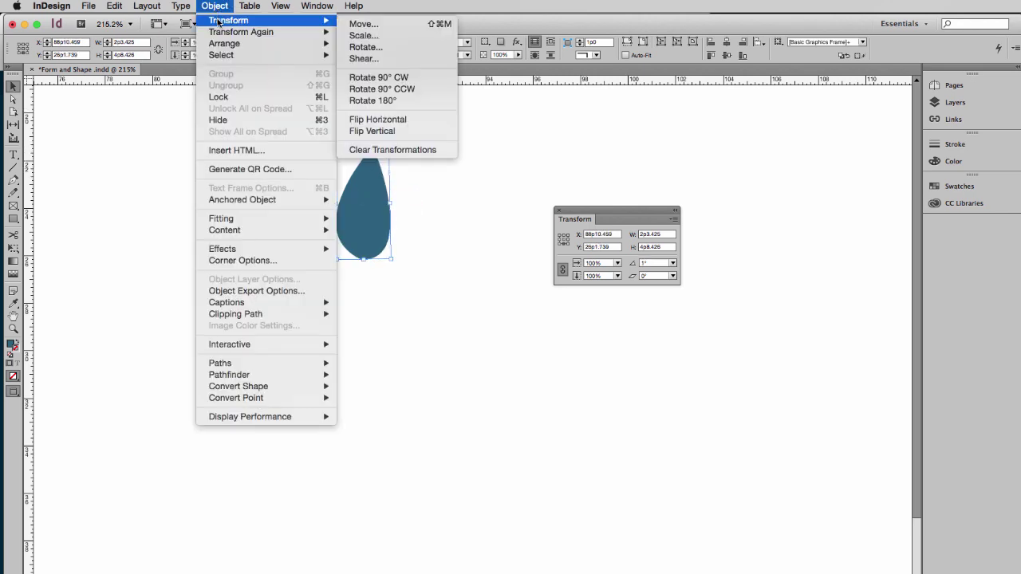
click(364, 47)
text(45)
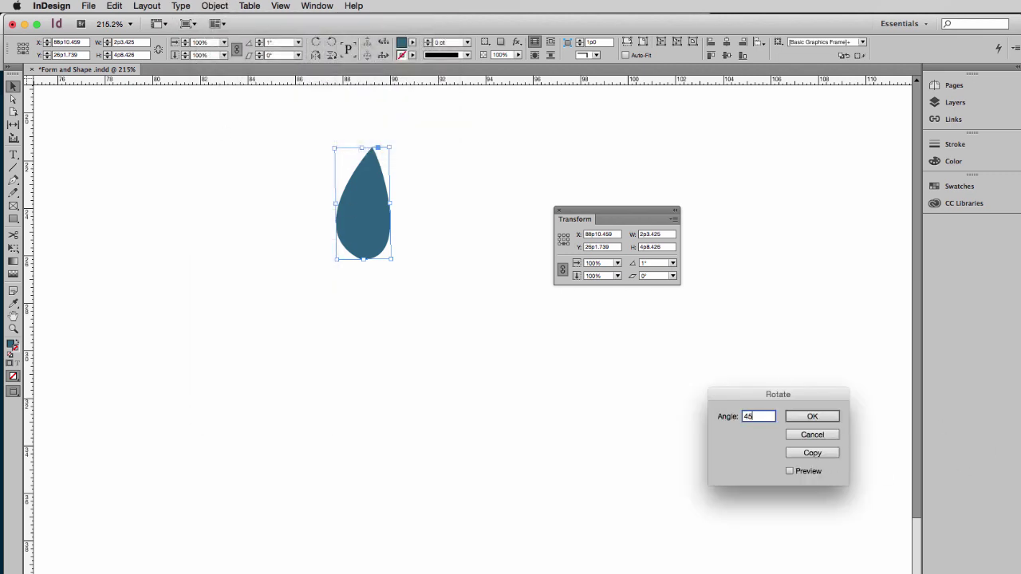
click(791, 472)
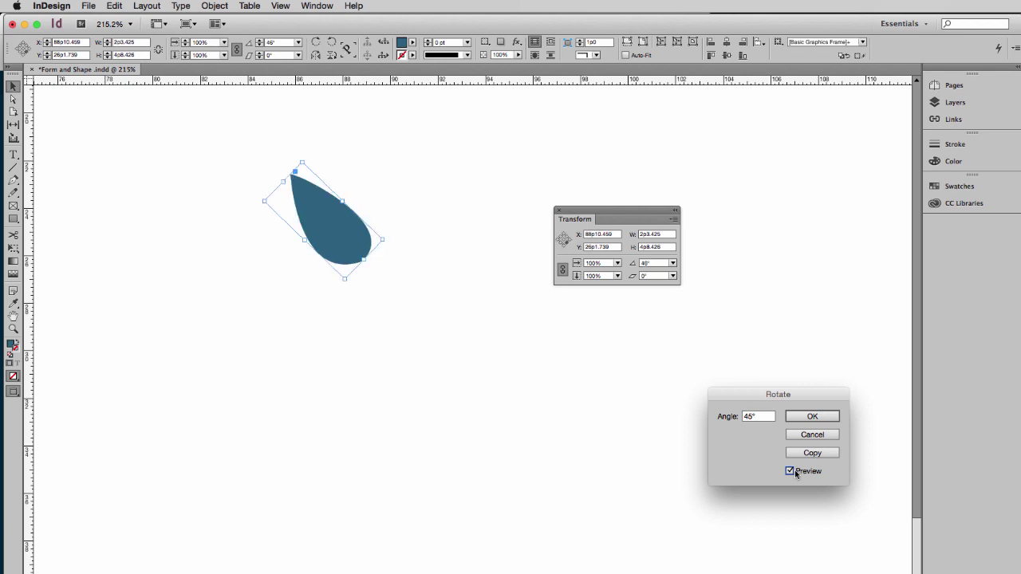
click(818, 453)
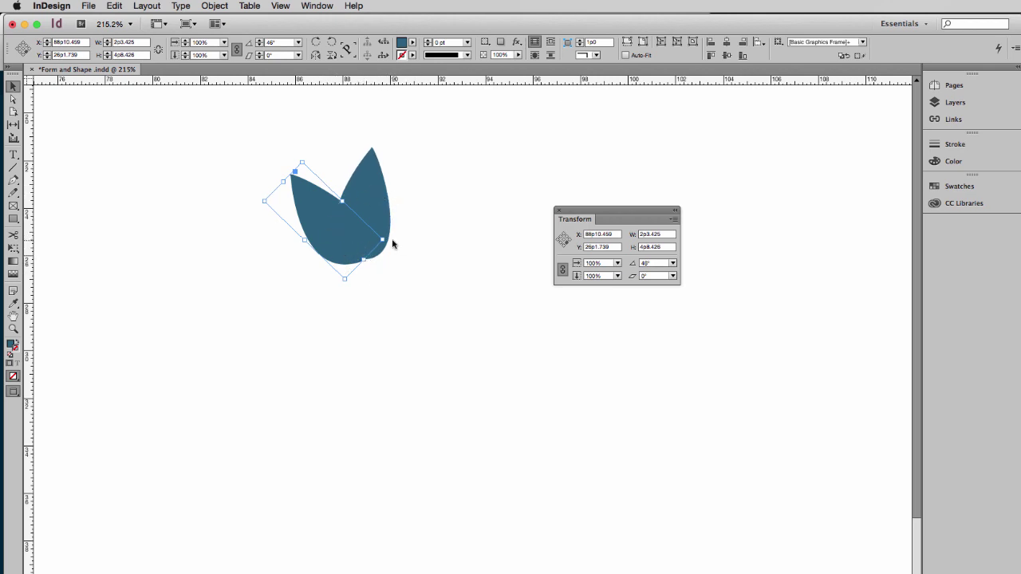
Select both overlapping petals together.
click(451, 203)
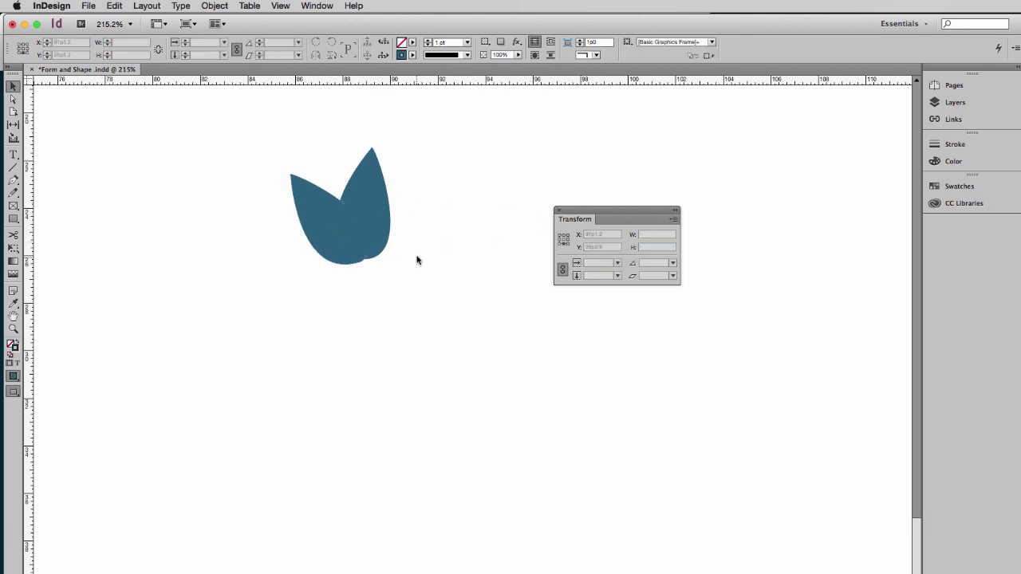
click(372, 216)
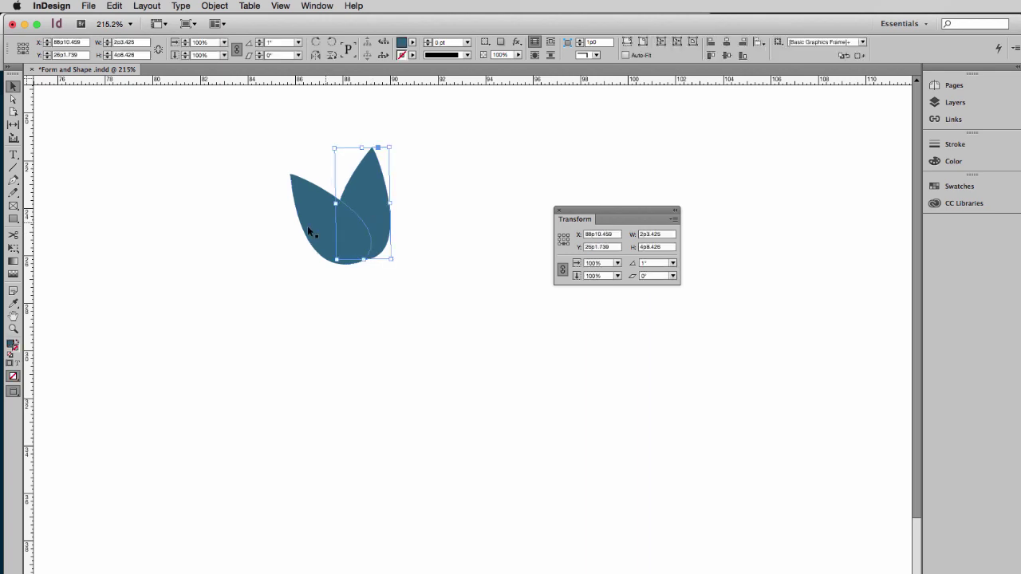
click(422, 253)
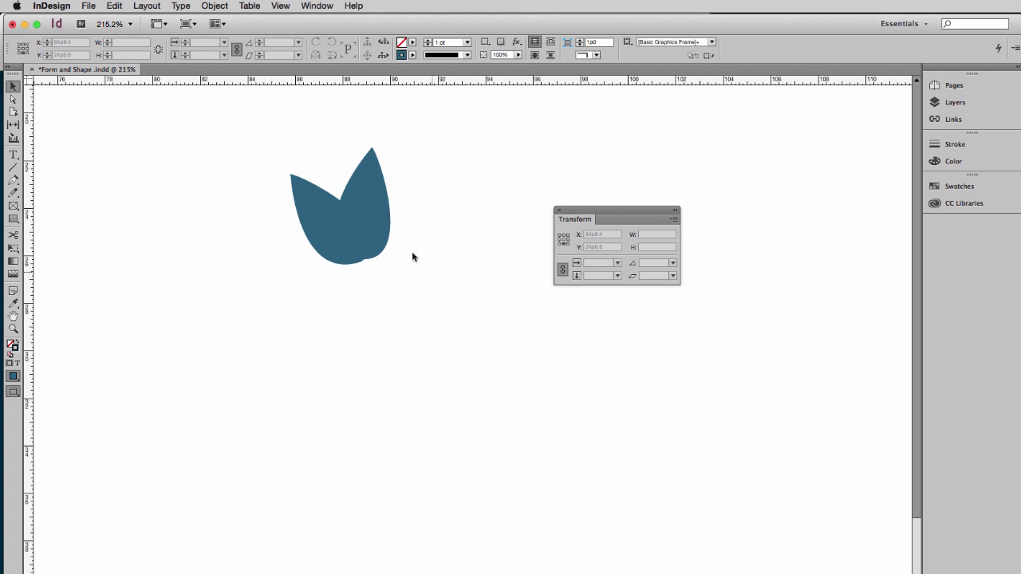
key(super+a)
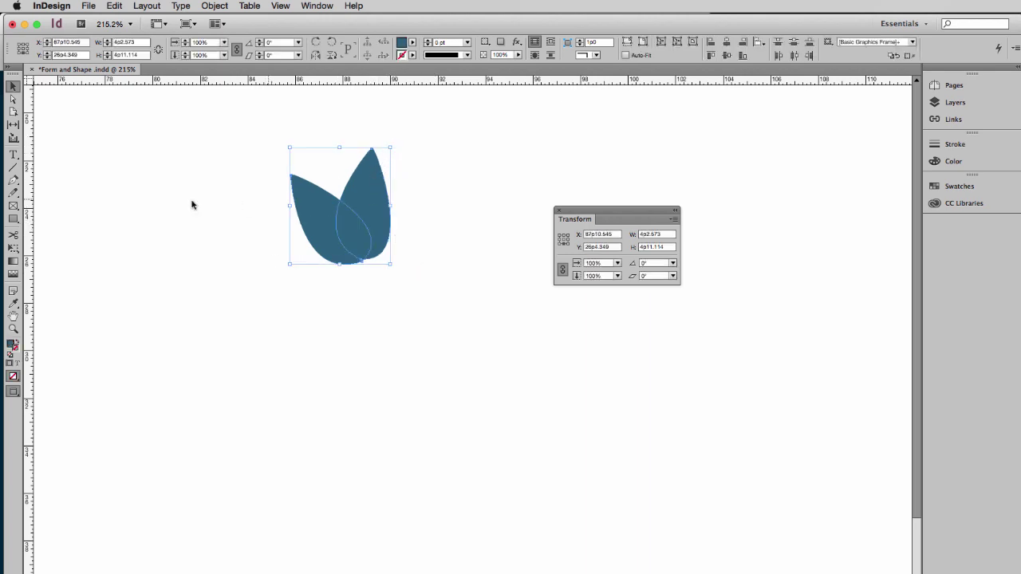
Draw a thin stem rectangle, tilt it 12°, move it under the petals, and make it solid blue.
click(13, 219)
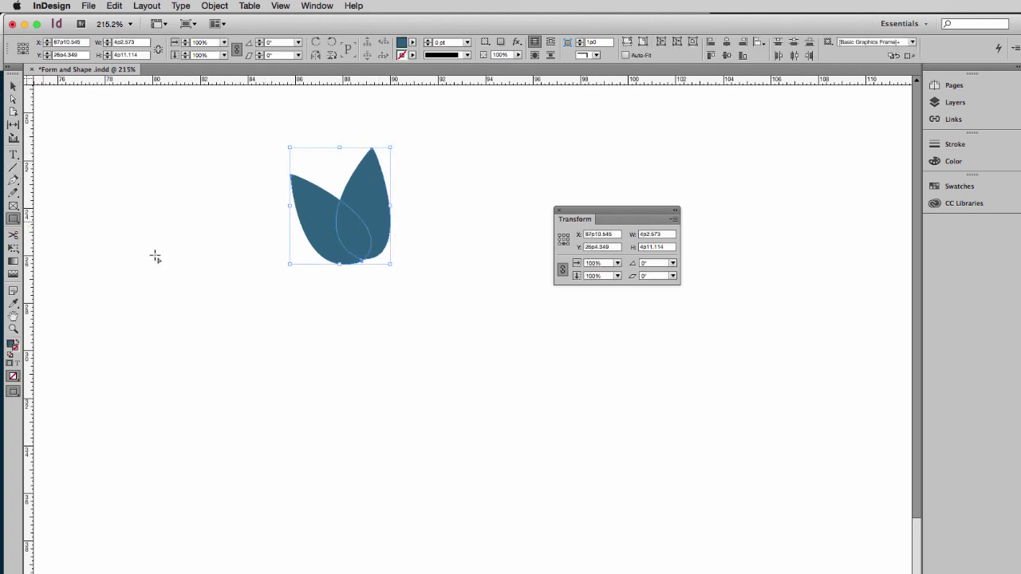
drag(356, 260, 392, 378)
click(13, 86)
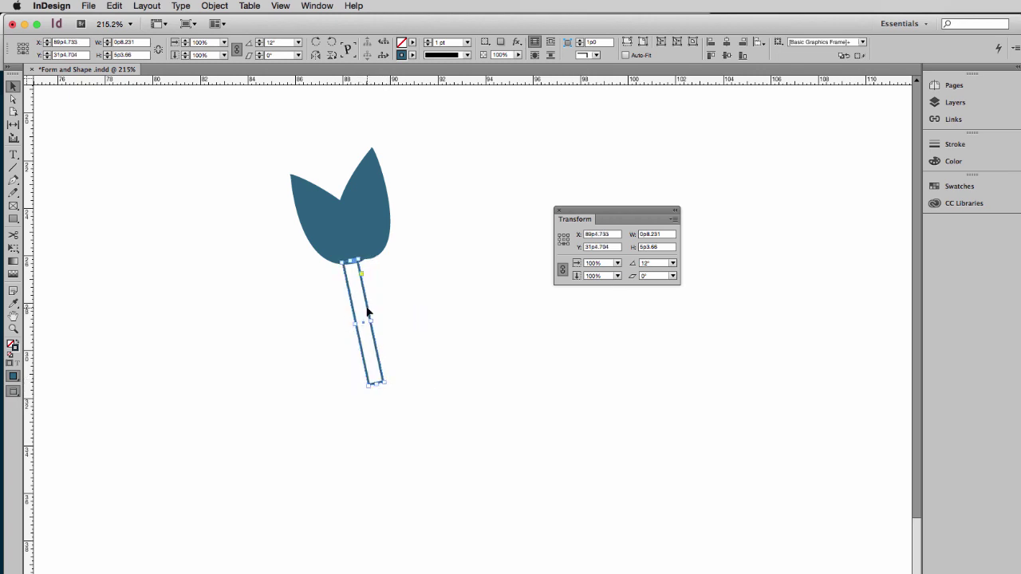
mouse_move(367, 307)
mouse_down()
mouse_move(379, 298)
mouse_move(378, 313)
mouse_up()
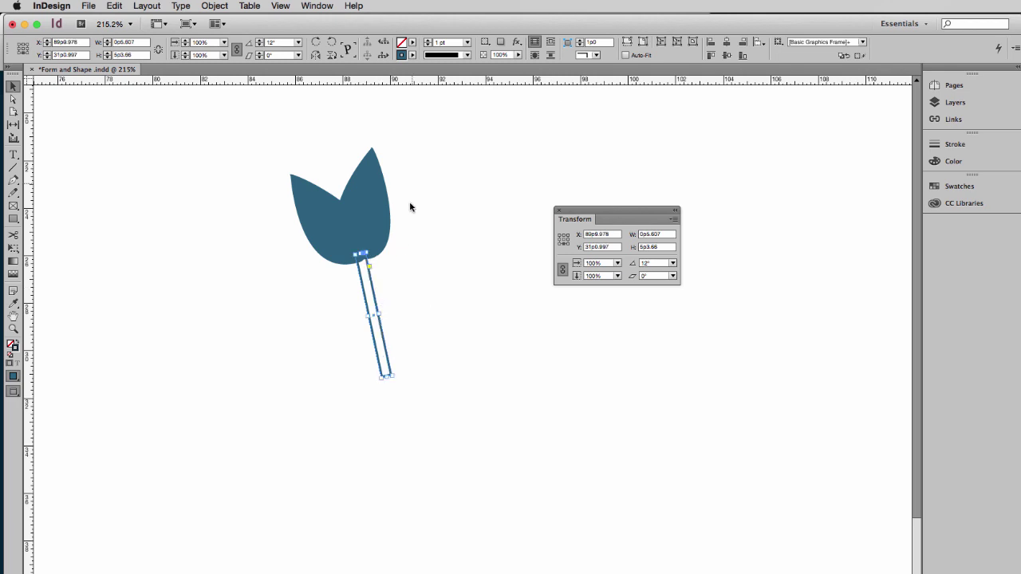
click(18, 342)
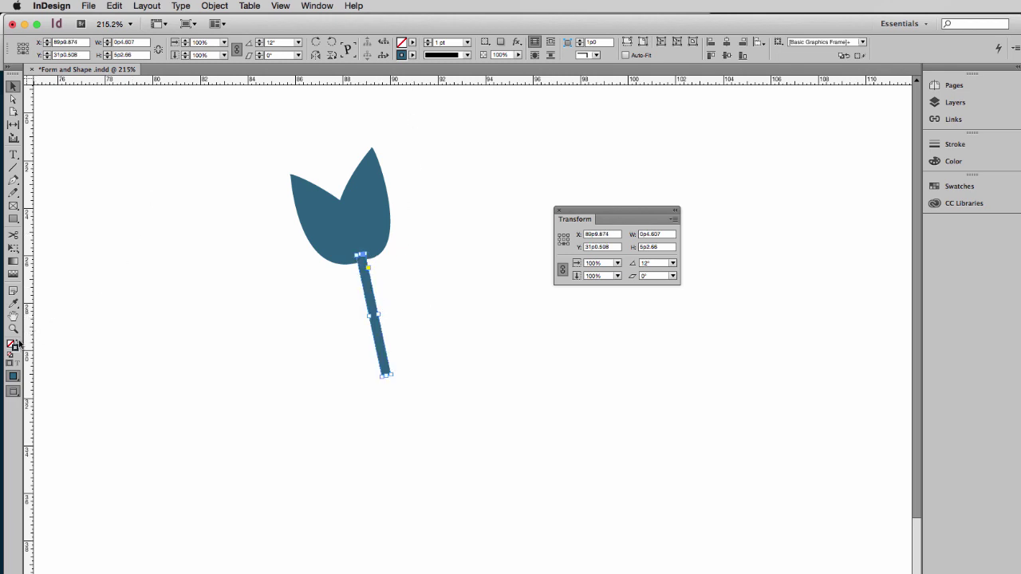
click(224, 313)
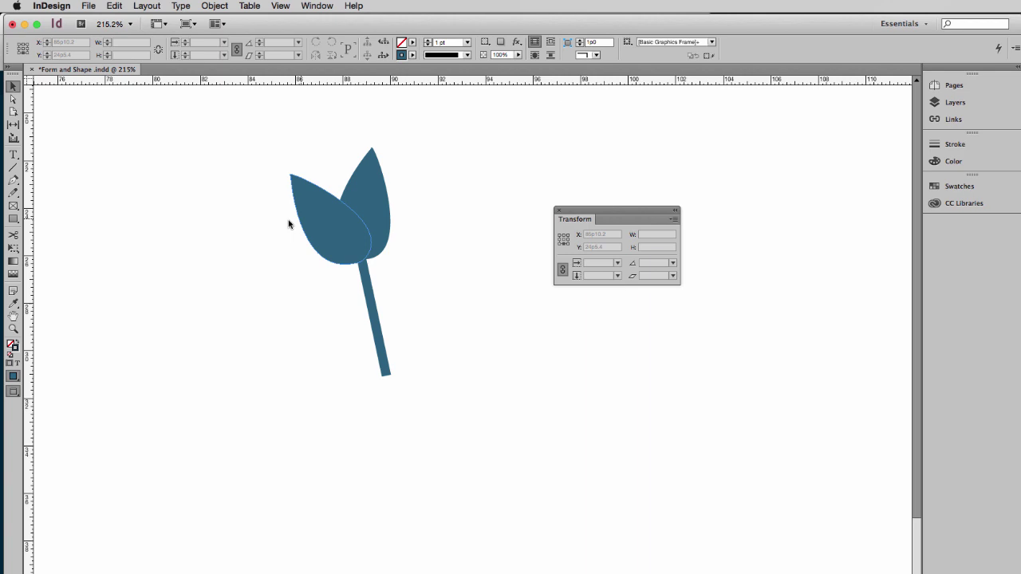
Open the Pathfinder panel and position it near the flower.
drag(274, 231, 409, 229)
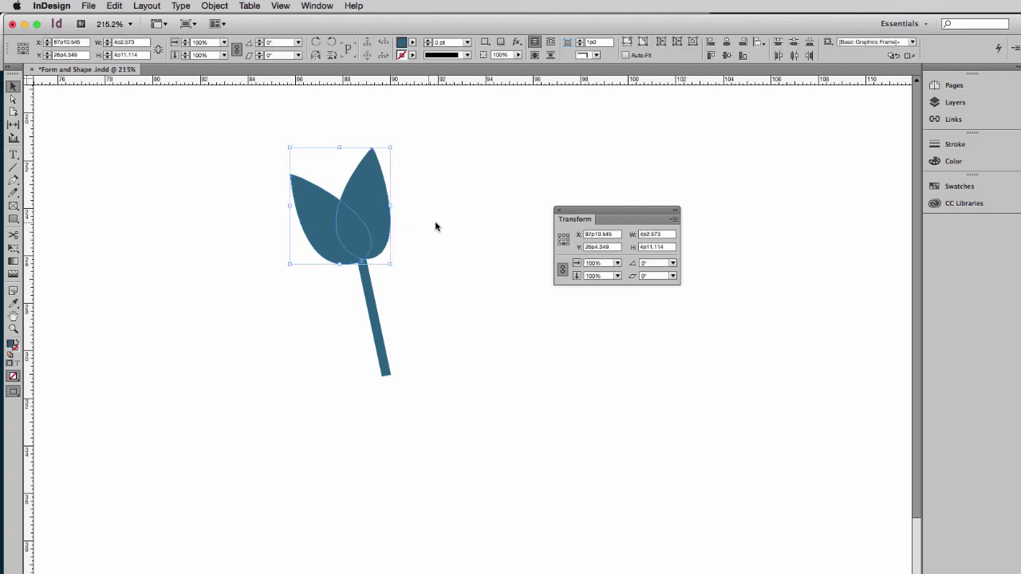
click(439, 221)
click(221, 7)
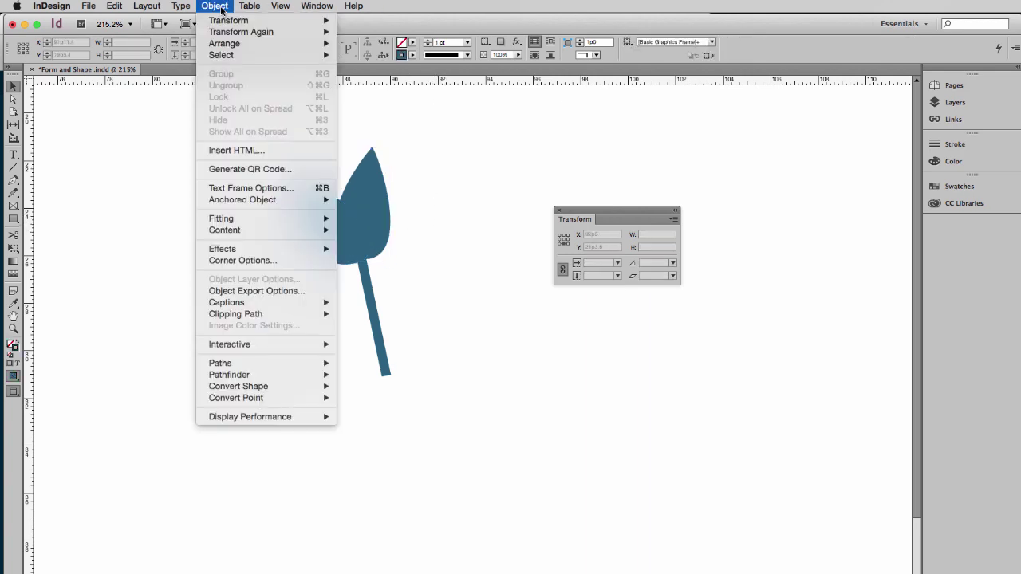
mouse_move(313, 8)
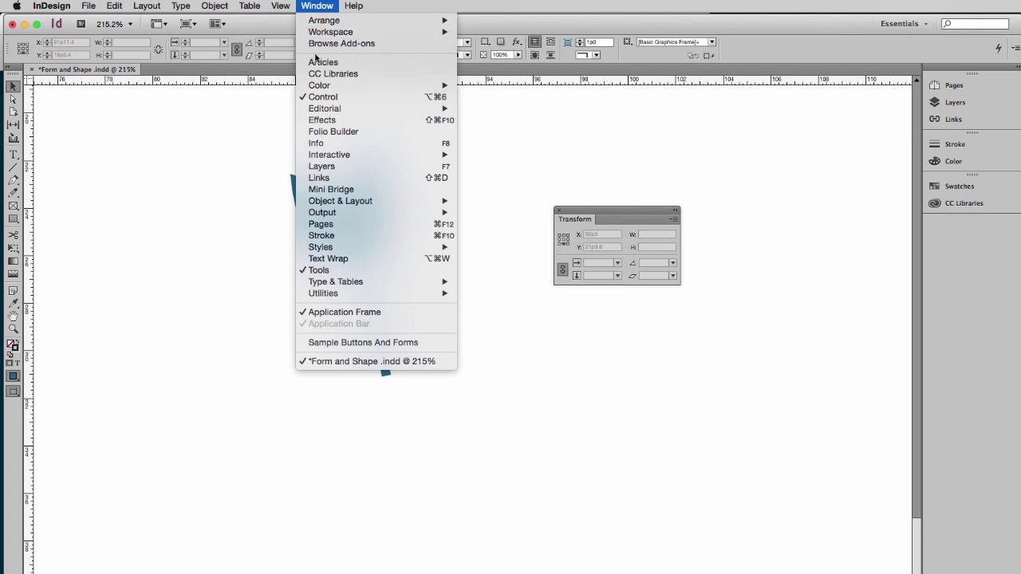
mouse_move(348, 201)
click(494, 212)
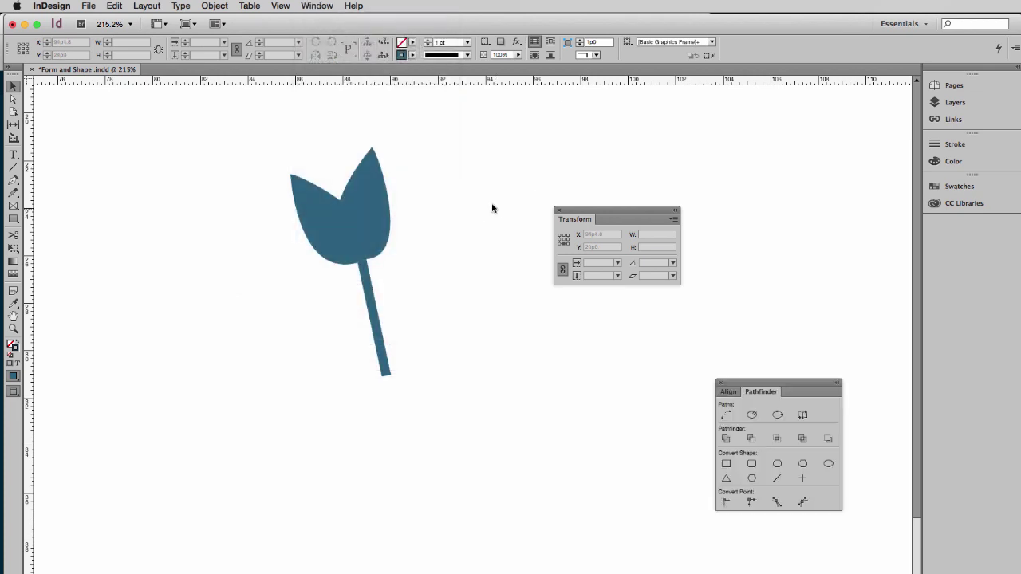
drag(767, 386, 536, 131)
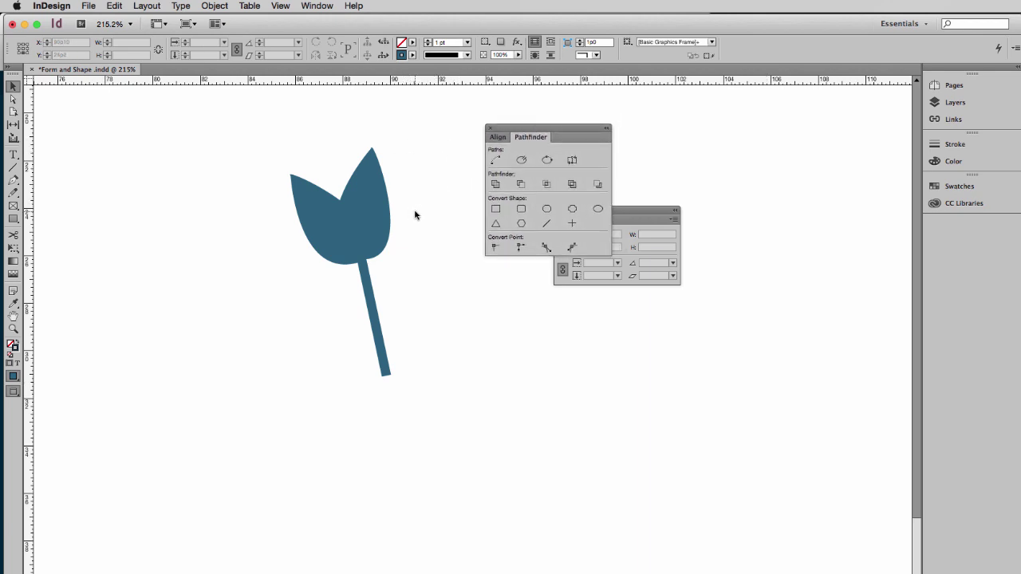
Merge both petals into one shape with Pathfinder Add and check the merged result.
drag(412, 214, 260, 212)
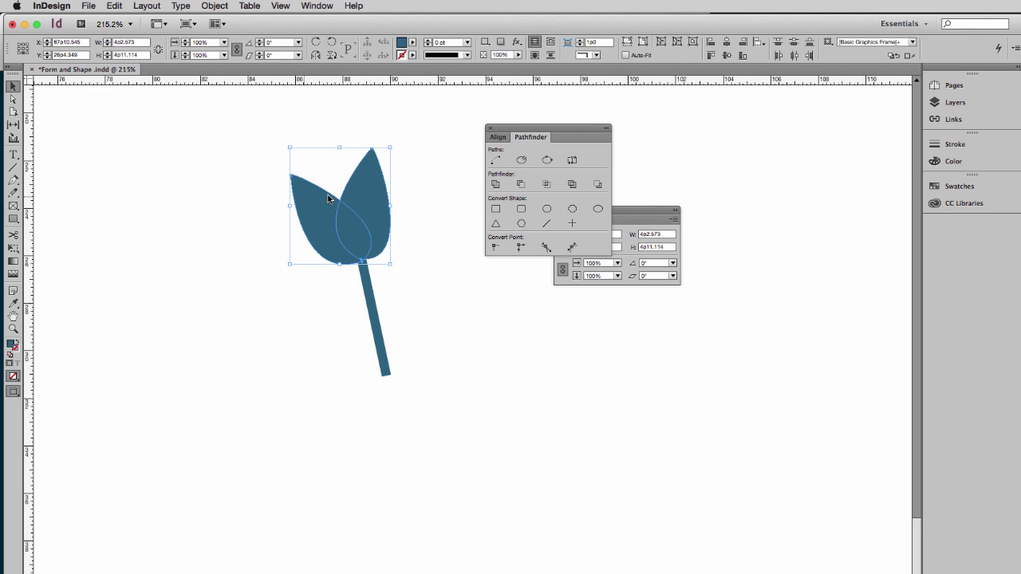
click(497, 184)
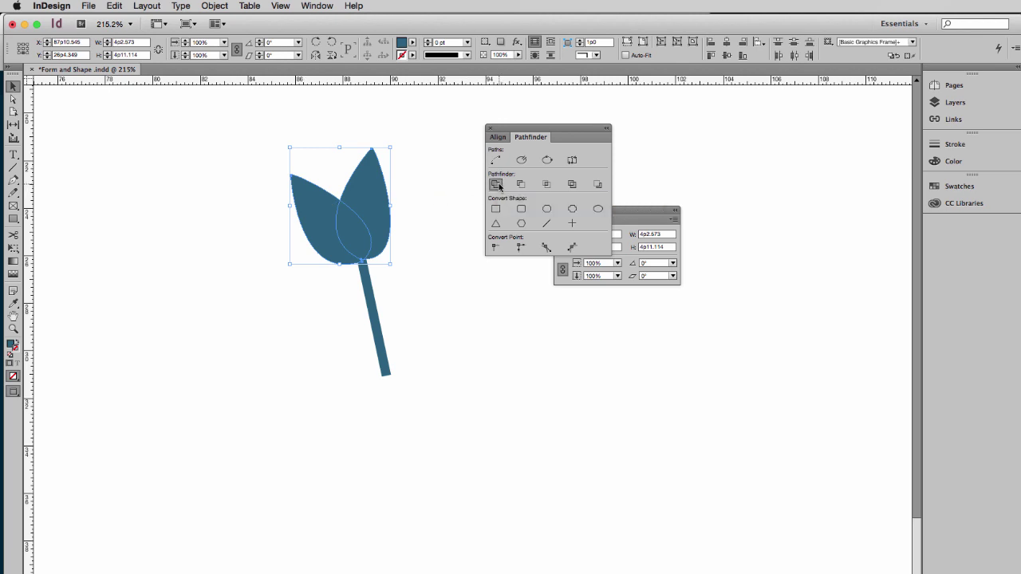
click(427, 287)
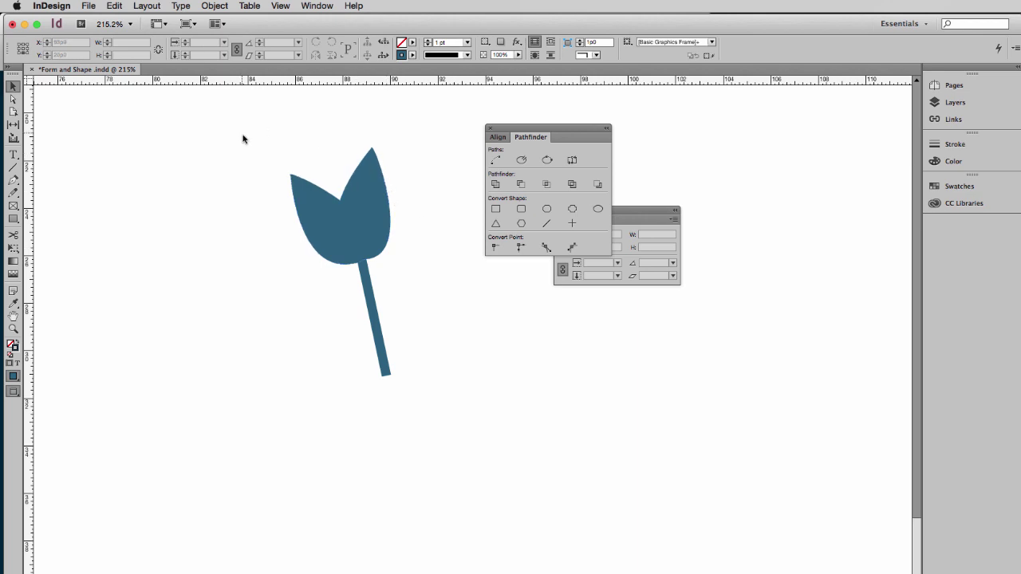
click(311, 201)
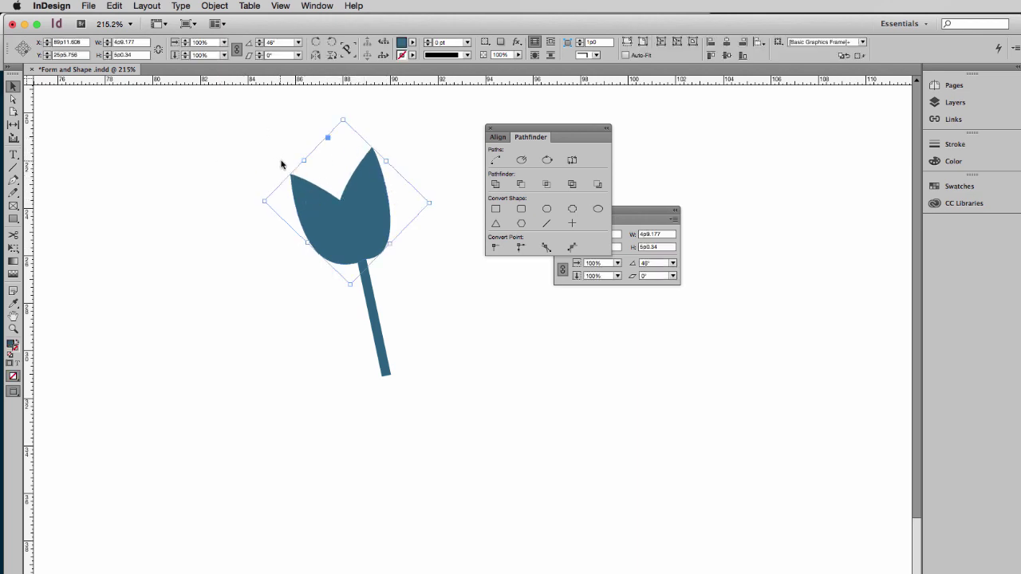
Switch to the Pen tool with the colour set to magenta.
click(188, 231)
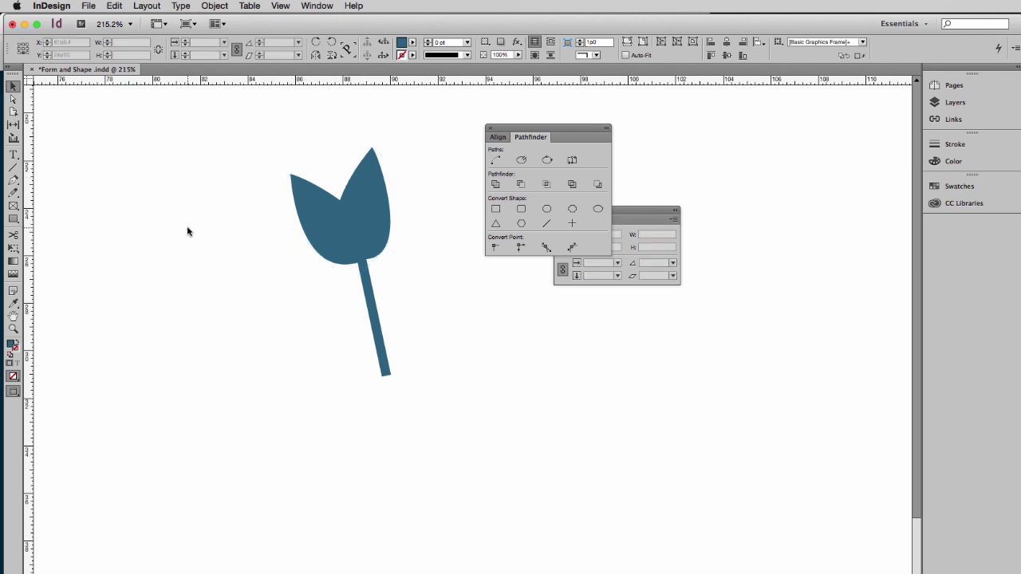
drag(13, 181, 46, 177)
click(413, 55)
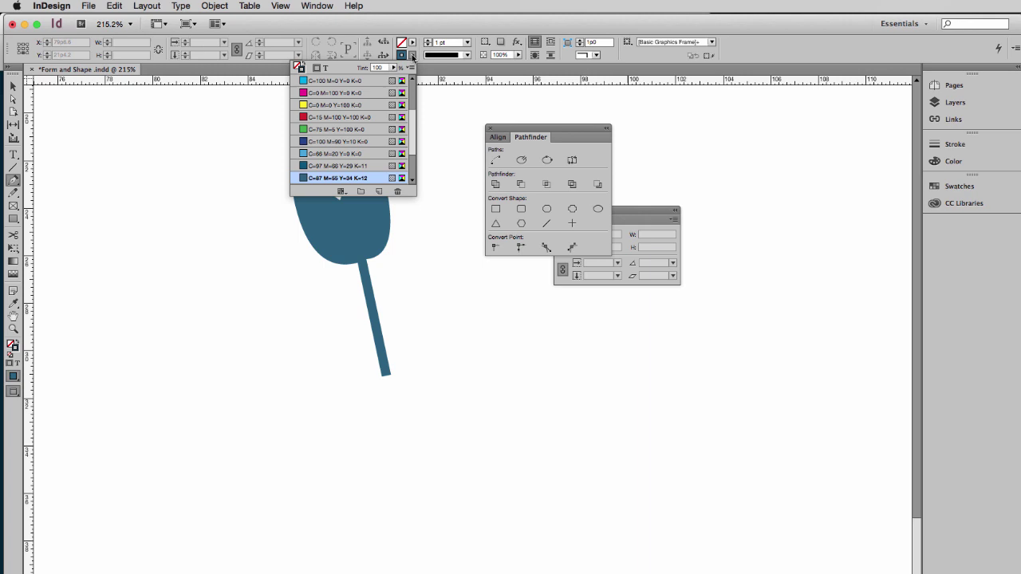
click(339, 94)
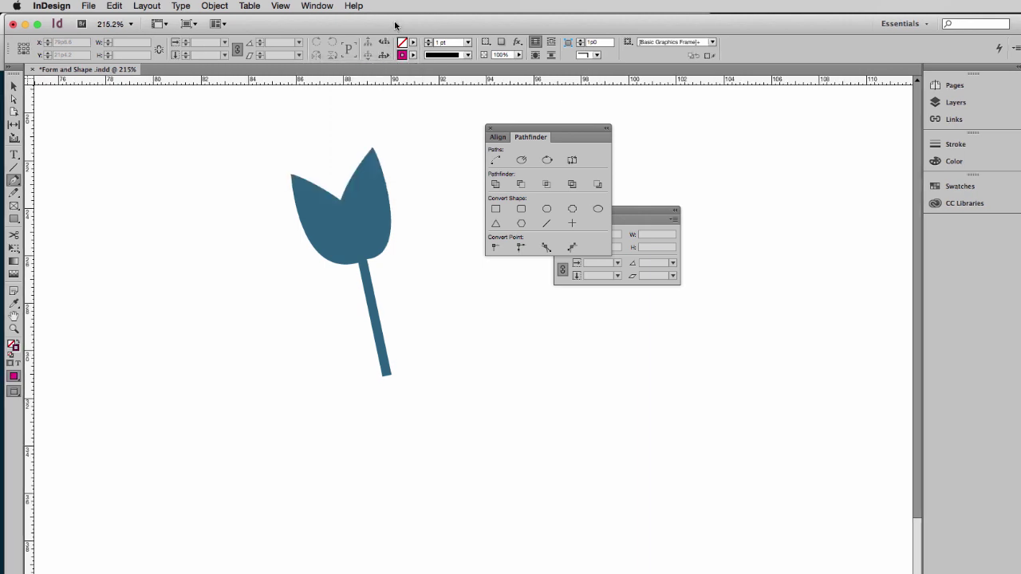
Trace an open path from the left leaf tip through the notch to the right leaf tip.
click(288, 169)
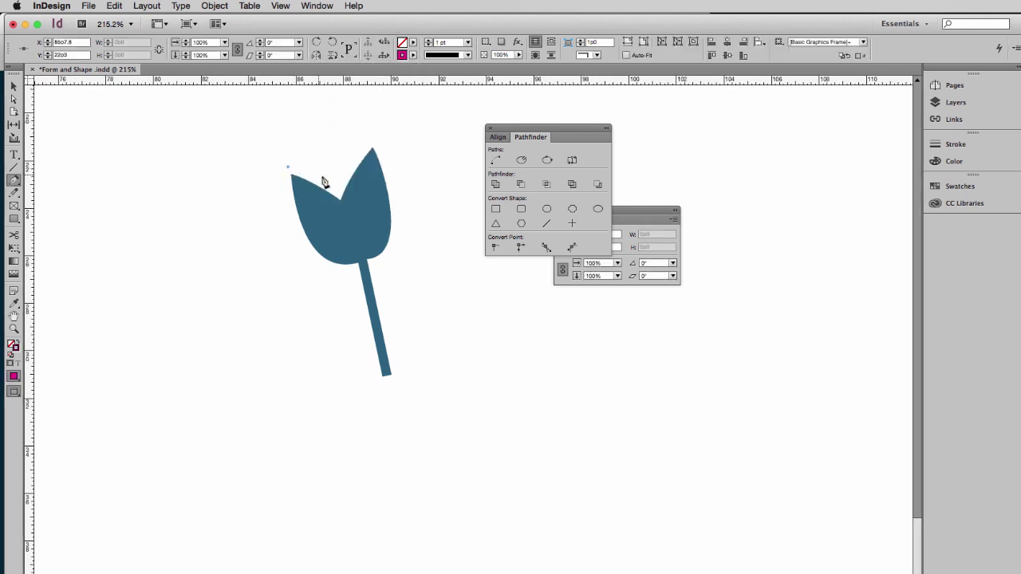
click(340, 197)
mouse_move(370, 150)
mouse_down()
mouse_move(380, 142)
mouse_move(371, 150)
mouse_up()
click(16, 159)
click(16, 158)
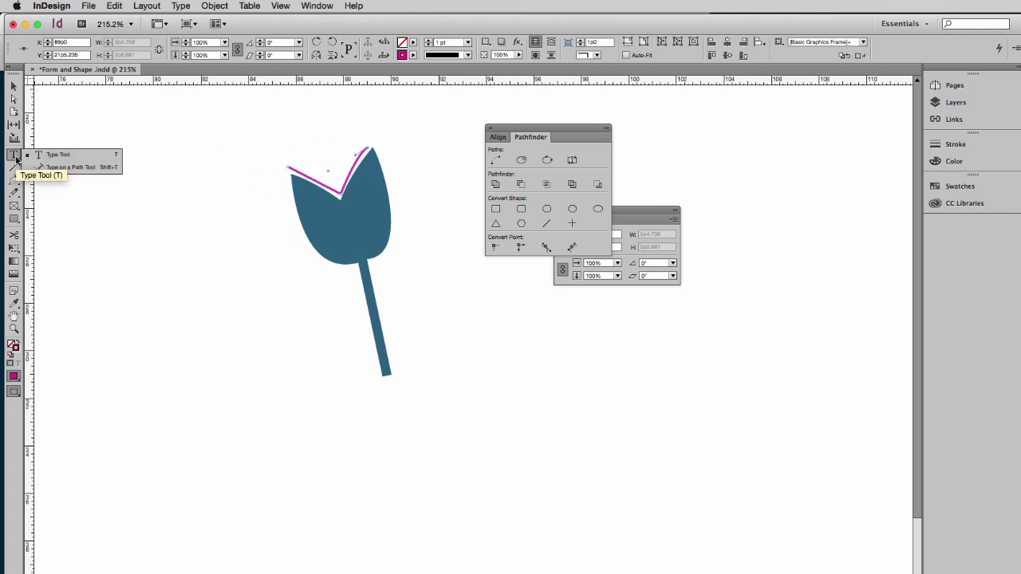
Type 'Homeho' along the traced path with the Type on a Path tool.
click(63, 168)
click(290, 166)
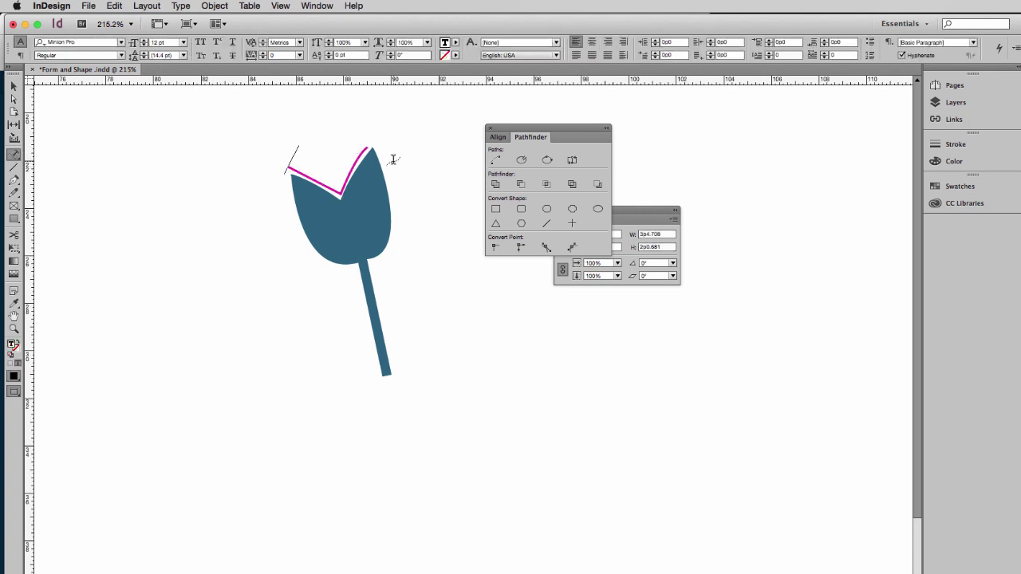
text(Home)
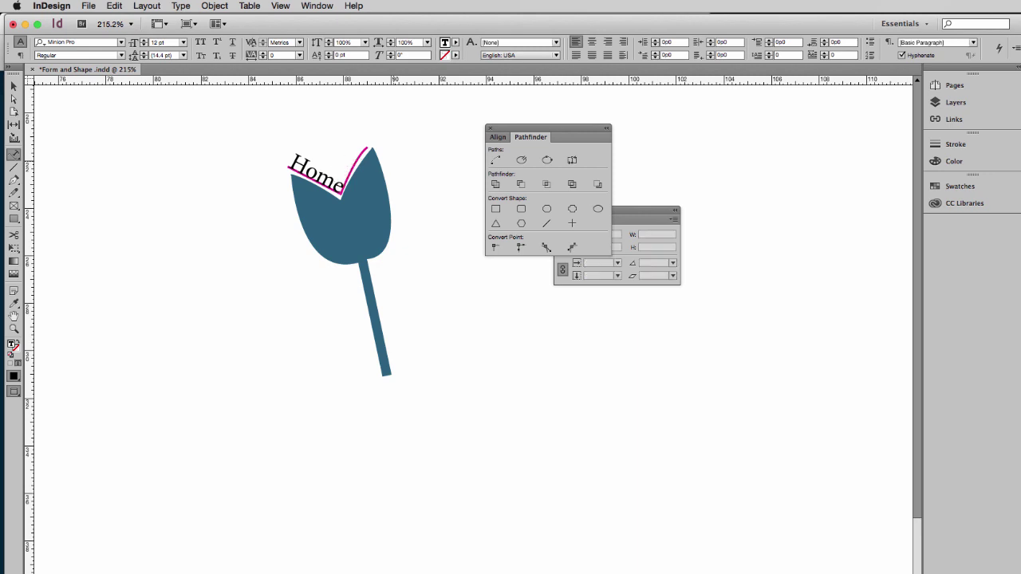
text(ho)
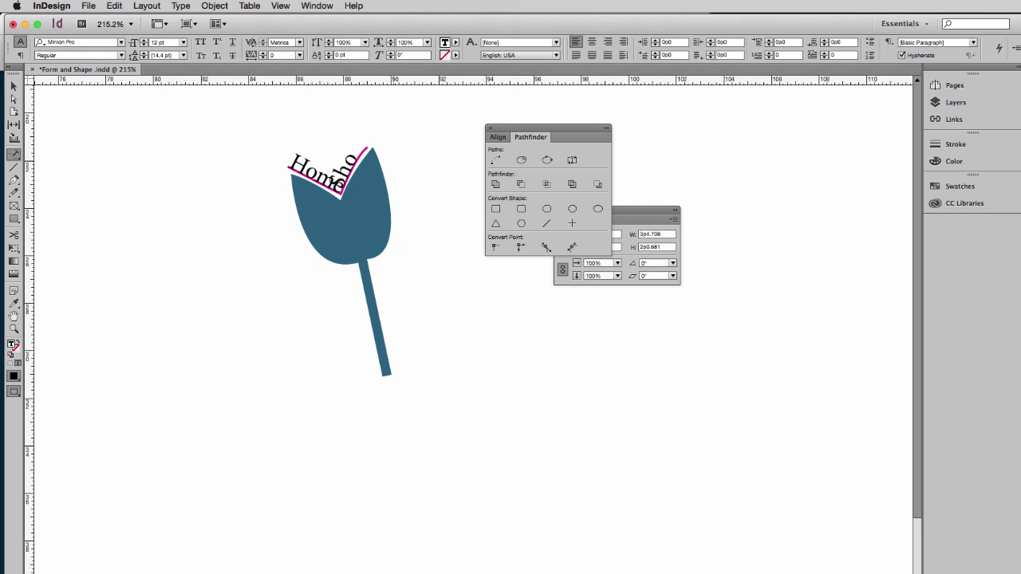
key(Escape)
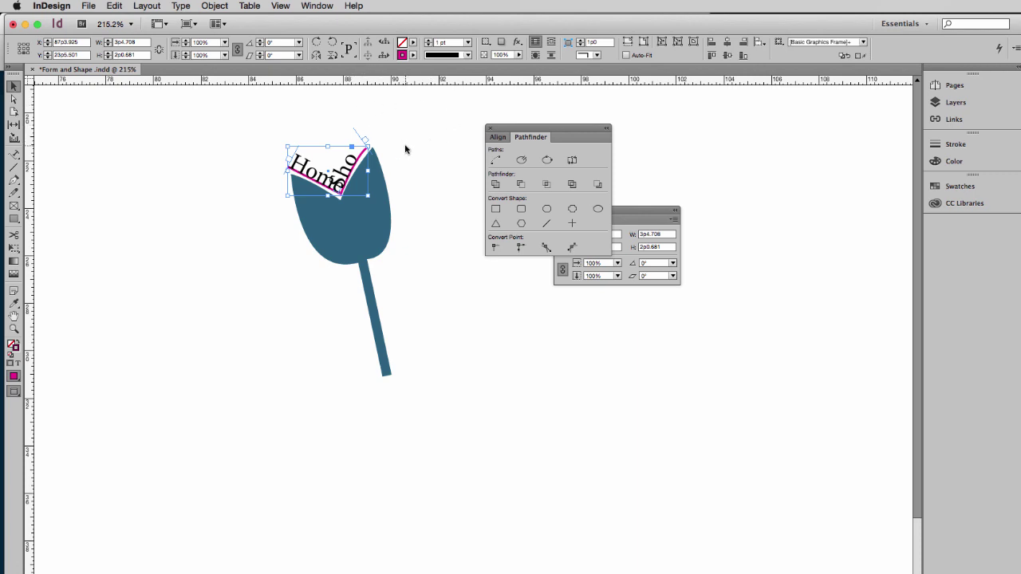
Select the 'Homeho' path text and delete it.
click(413, 55)
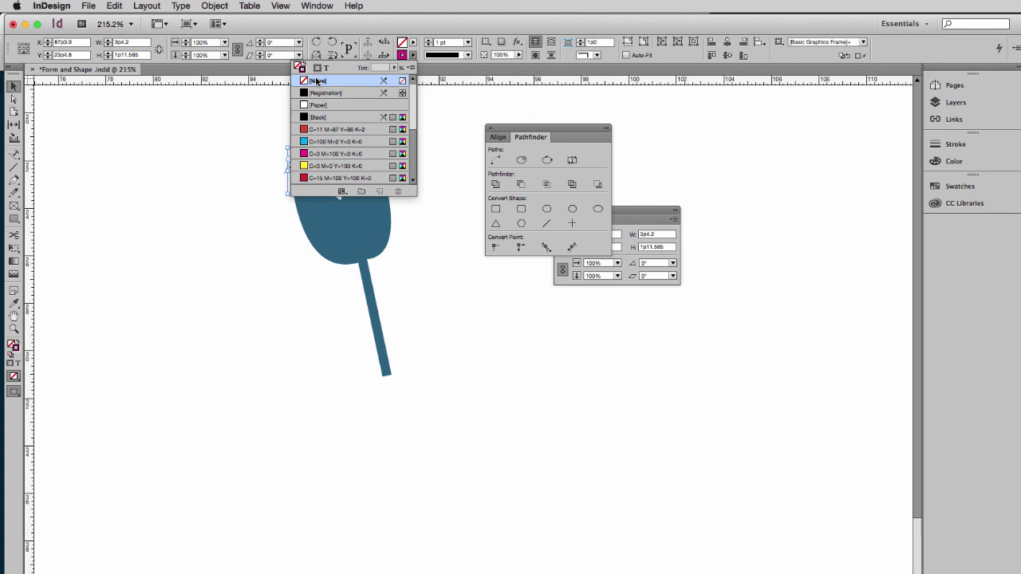
click(479, 101)
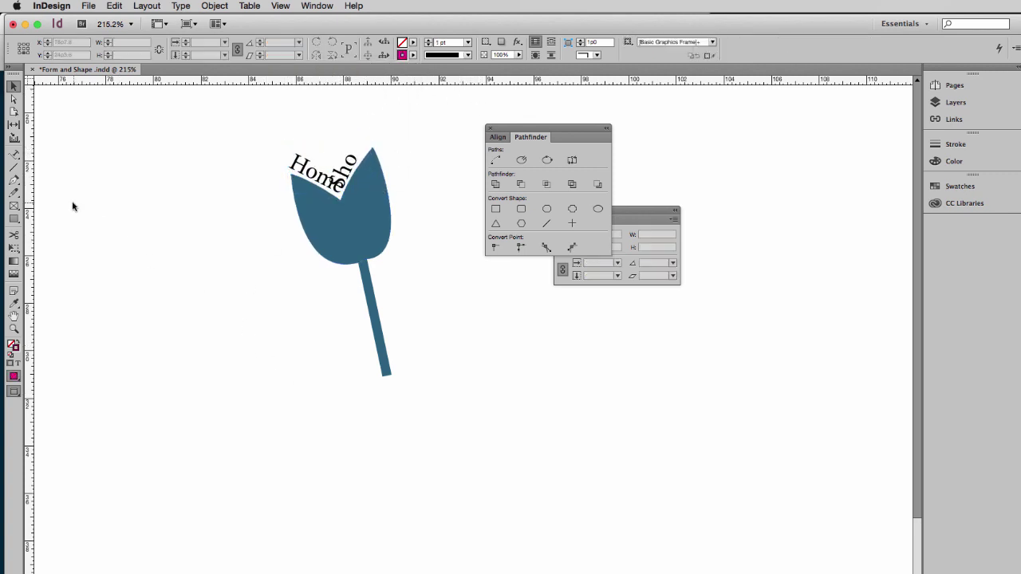
click(332, 181)
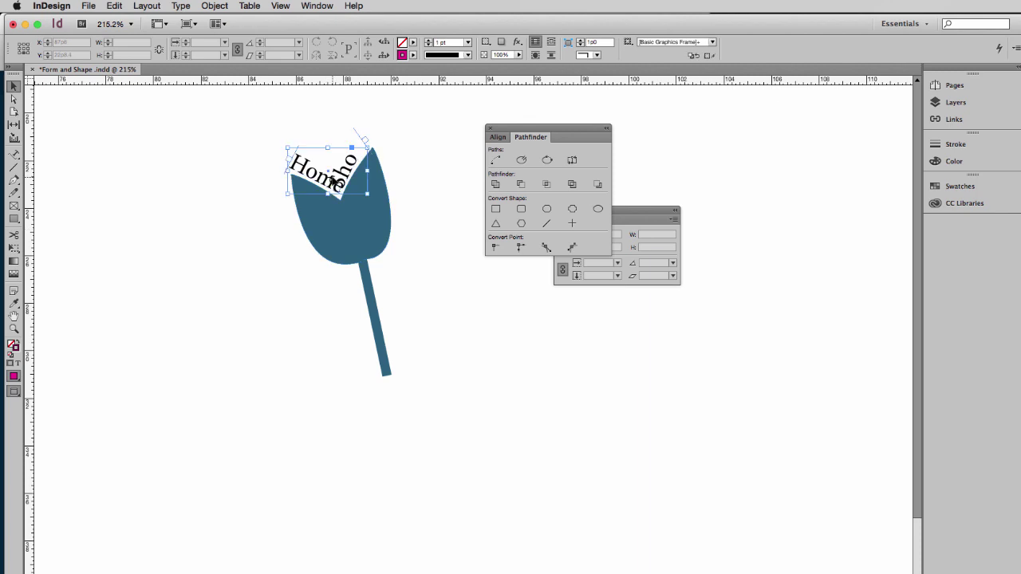
key(Delete)
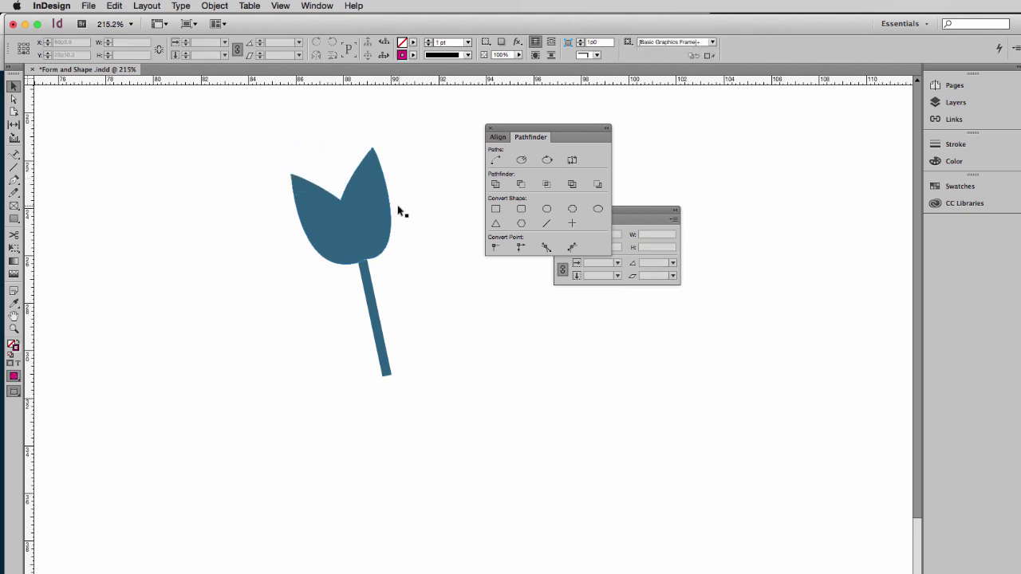
Fill the stem with the green swatch from the Control panel.
click(367, 193)
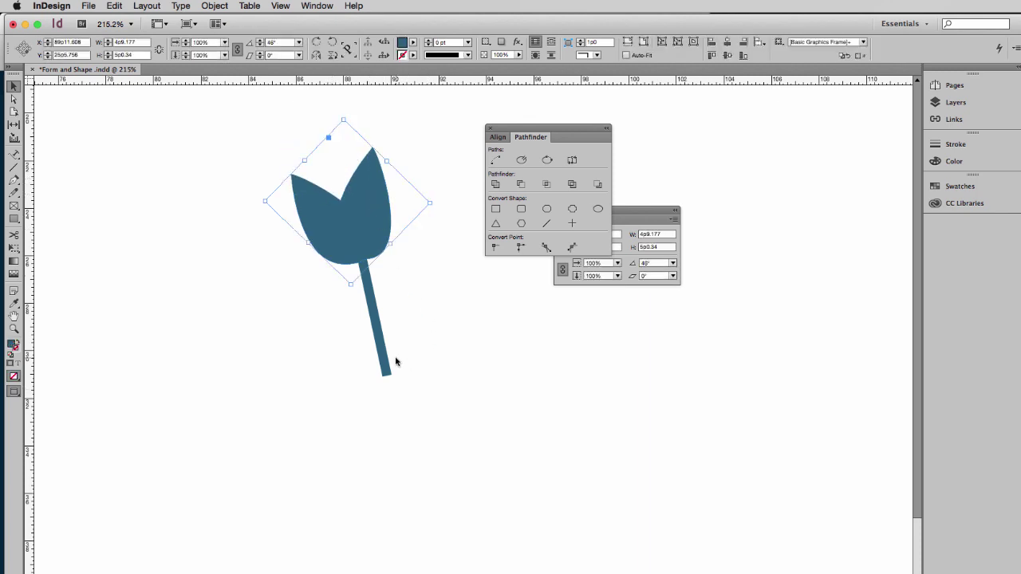
click(375, 335)
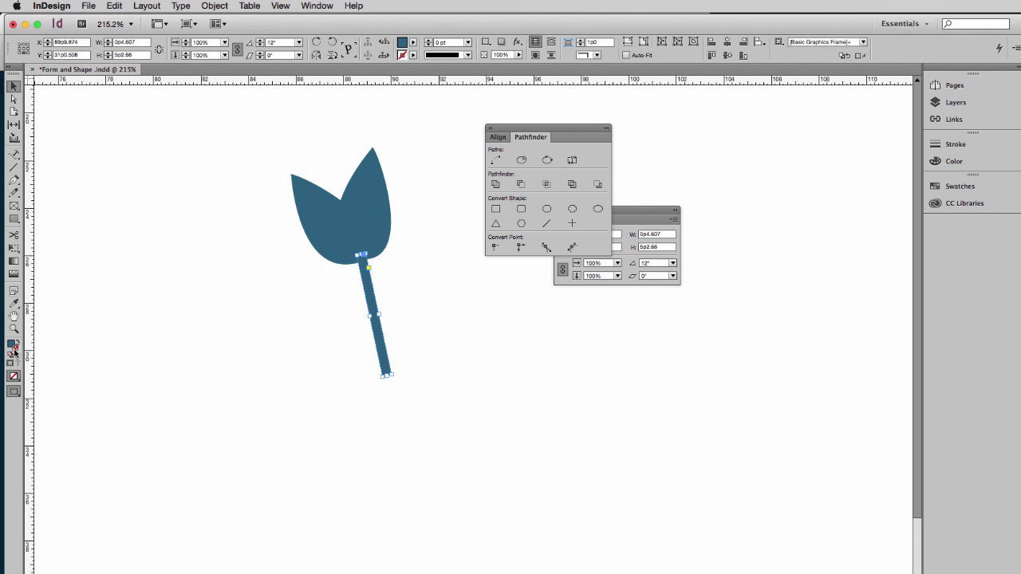
click(412, 42)
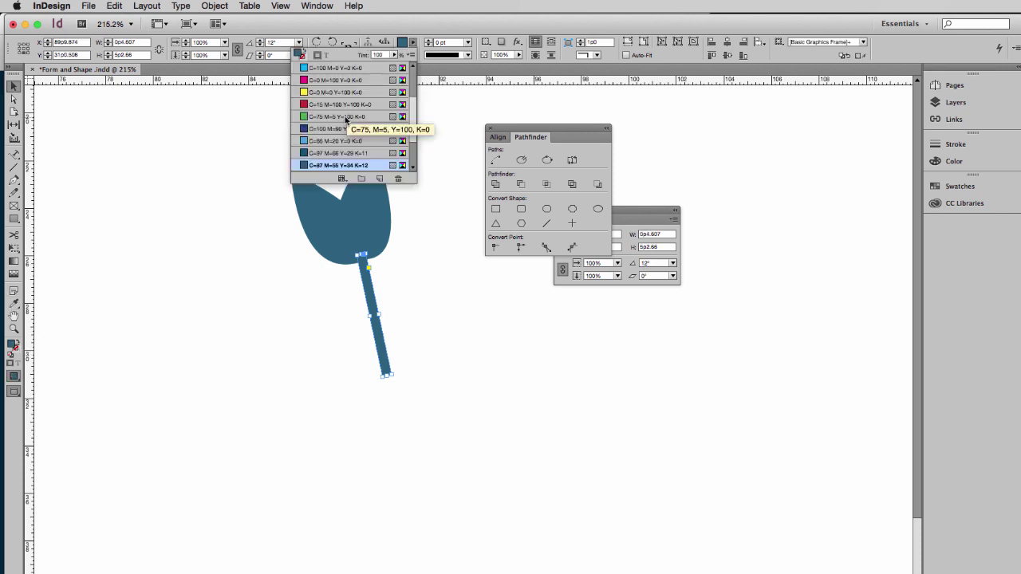
click(346, 120)
click(358, 252)
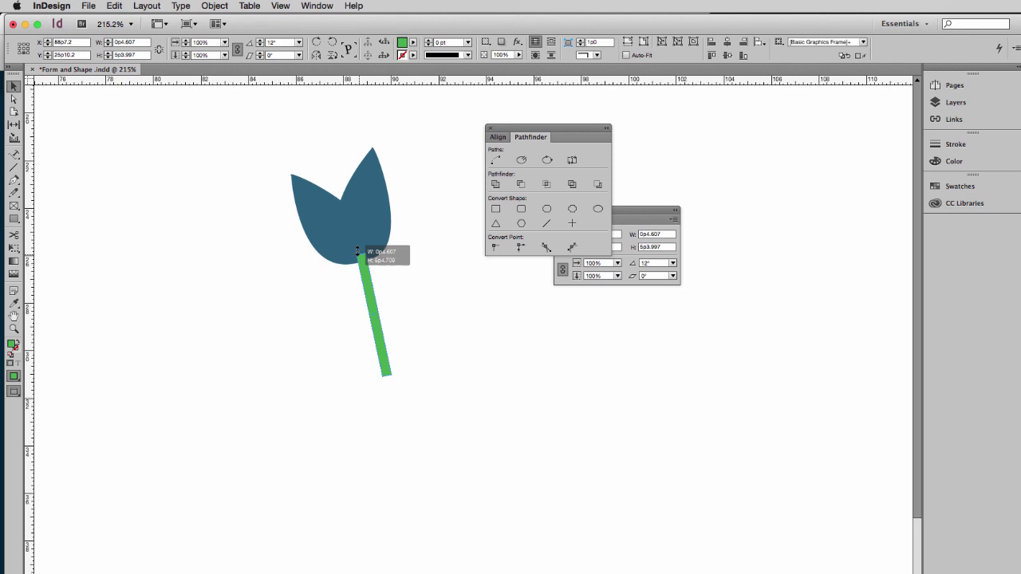
Drag the stem's top handle up so it reaches into the tulip head.
drag(358, 253, 354, 248)
click(240, 218)
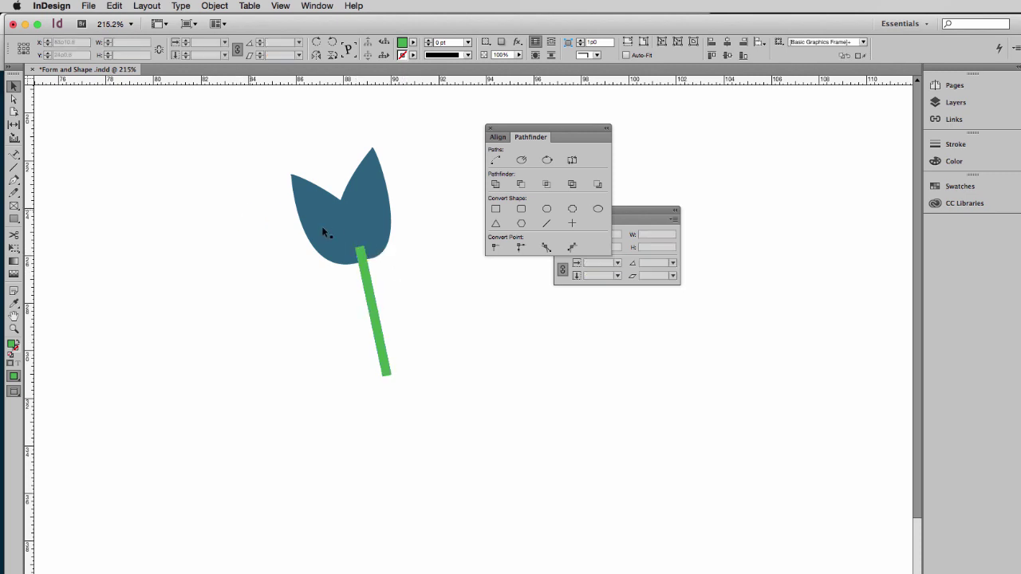
click(371, 286)
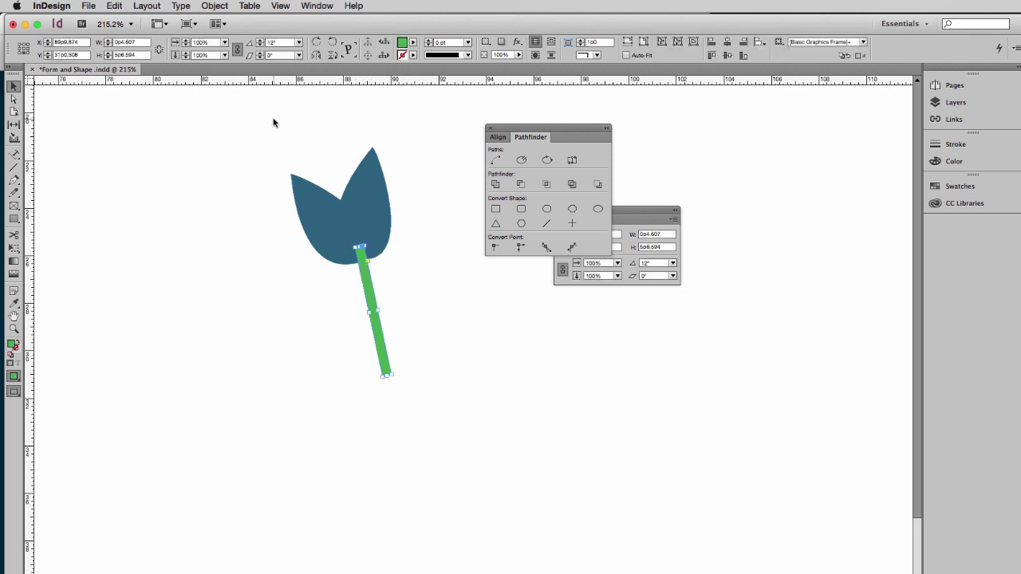
click(220, 6)
Send the green stem to the back with Object > Arrange > Send to Back.
mouse_move(225, 44)
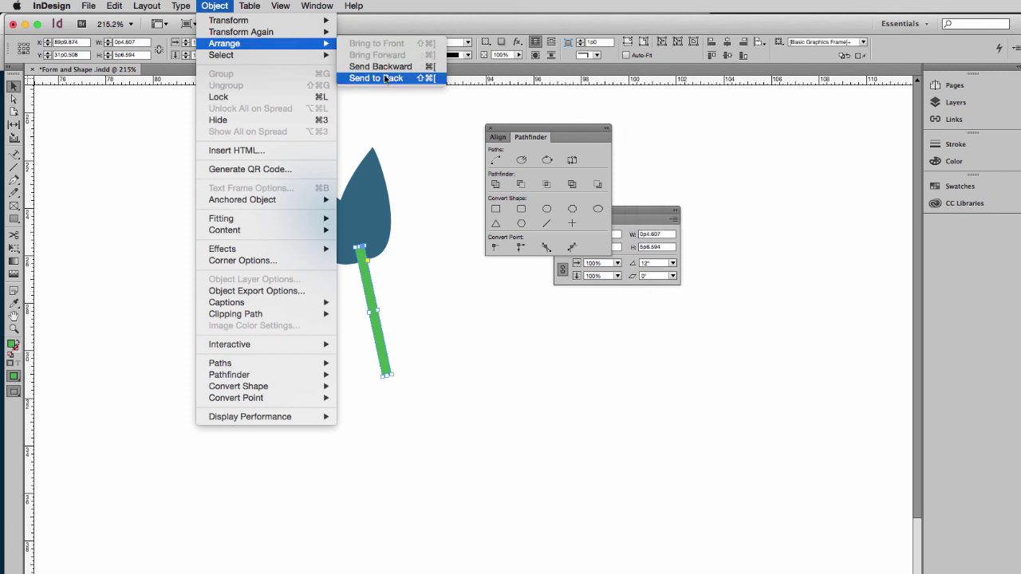
click(386, 78)
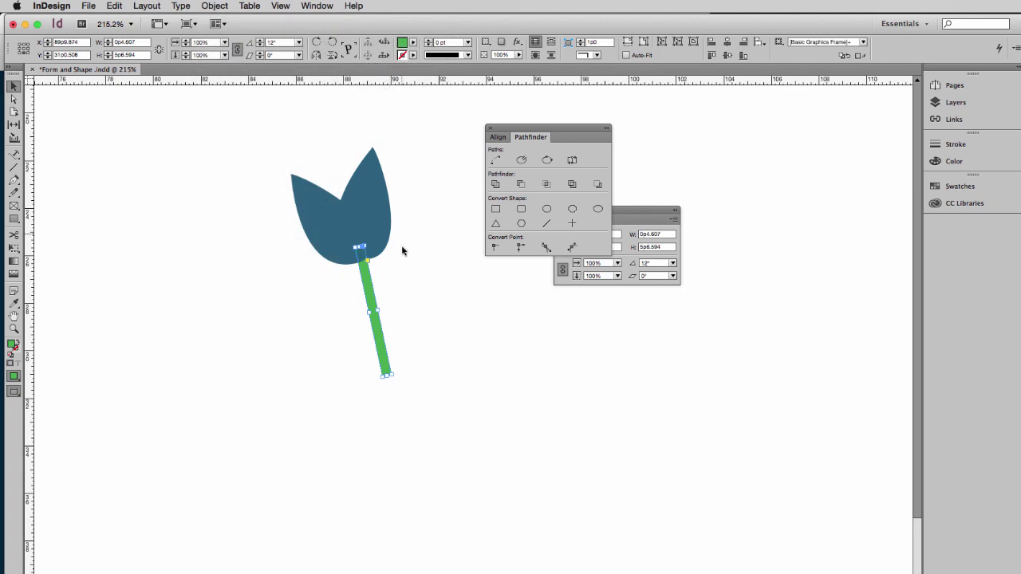
click(432, 321)
click(368, 218)
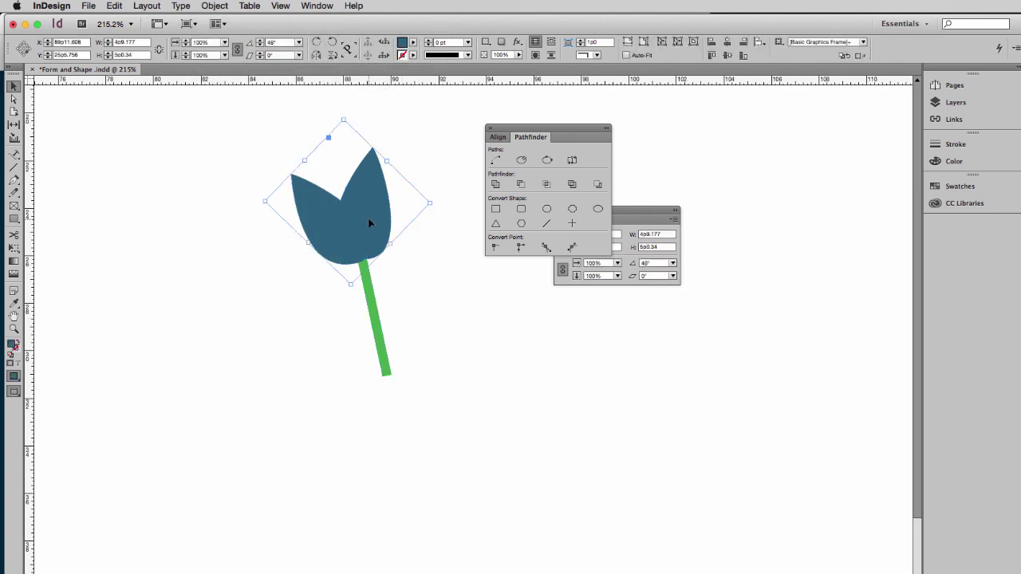
click(216, 7)
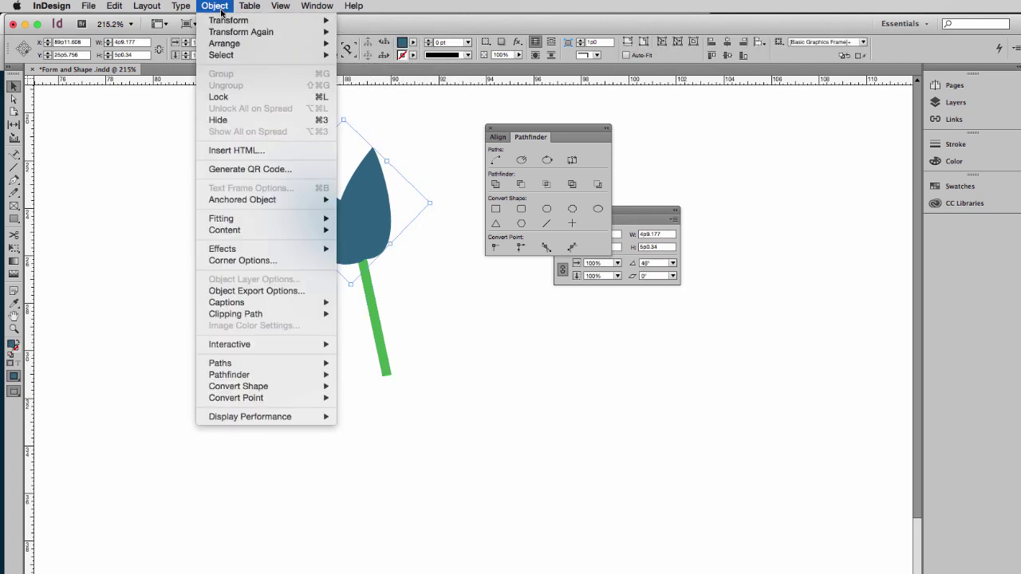
mouse_move(226, 22)
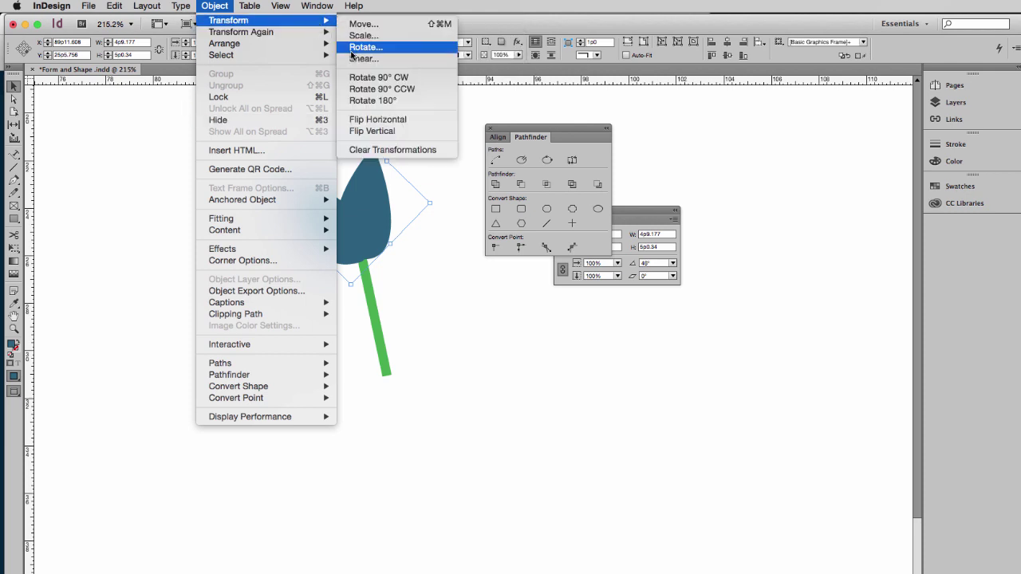
mouse_move(313, 33)
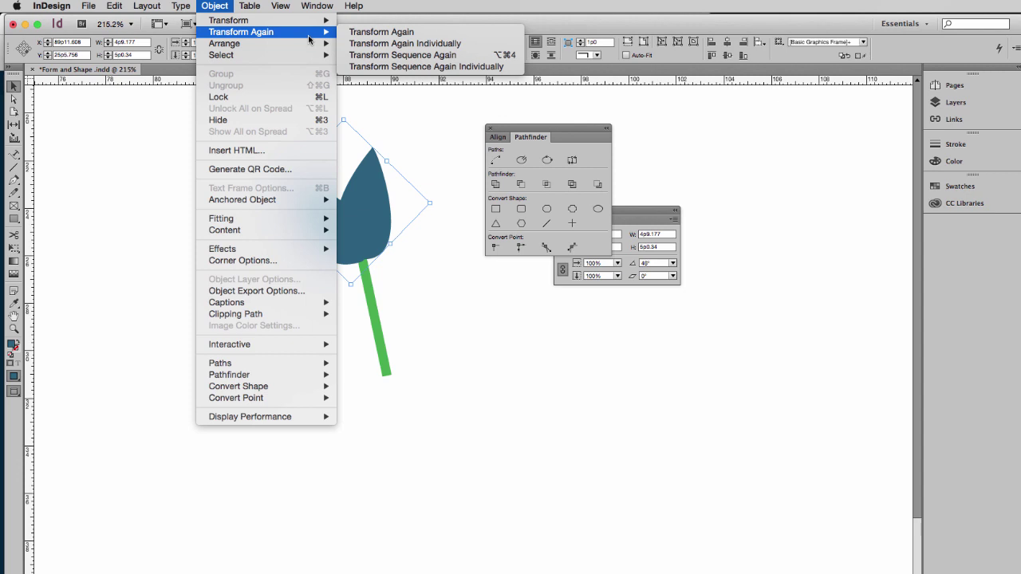
click(160, 110)
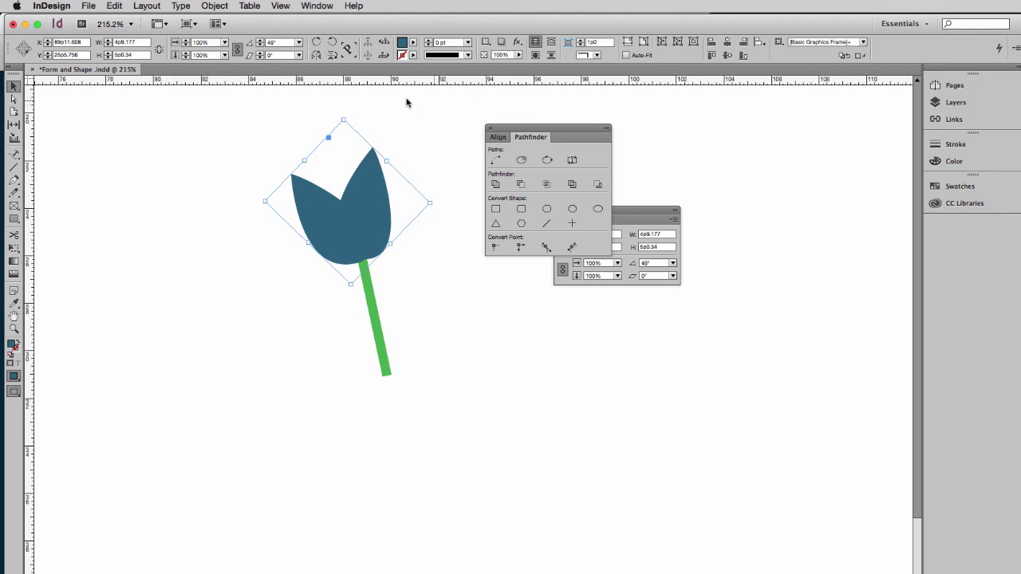
click(390, 119)
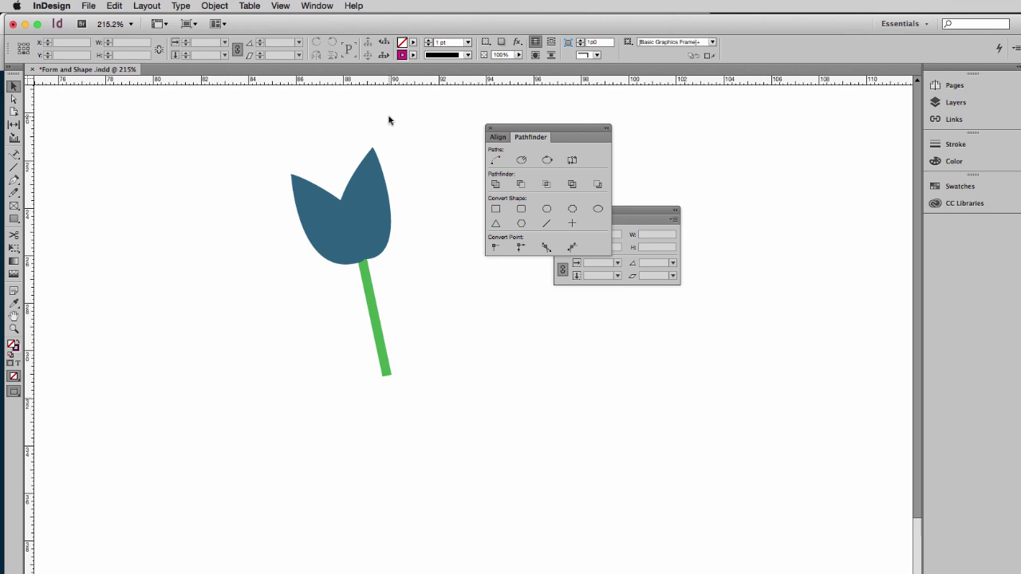